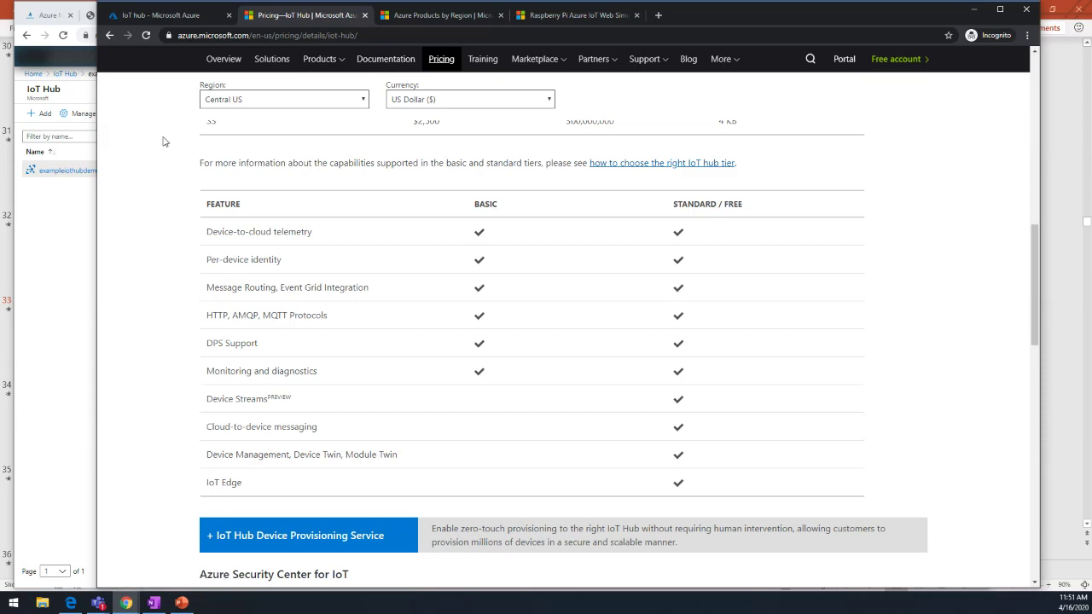
Compare the Basic and Standard tier prices, daily message quotas and supported features on the Azure IoT Hub pricing page.
{"action": "scroll", "coordinate": [316, 146], "scroll_direction": "up", "scroll_amount": 8}
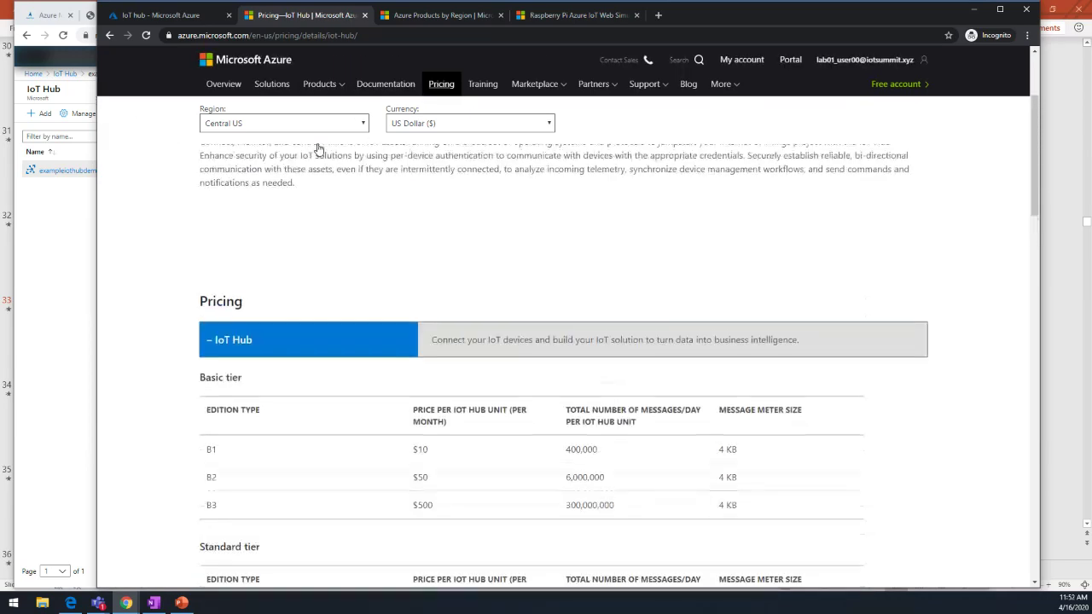
{"action": "scroll", "coordinate": [224, 277], "scroll_direction": "up", "scroll_amount": 2}
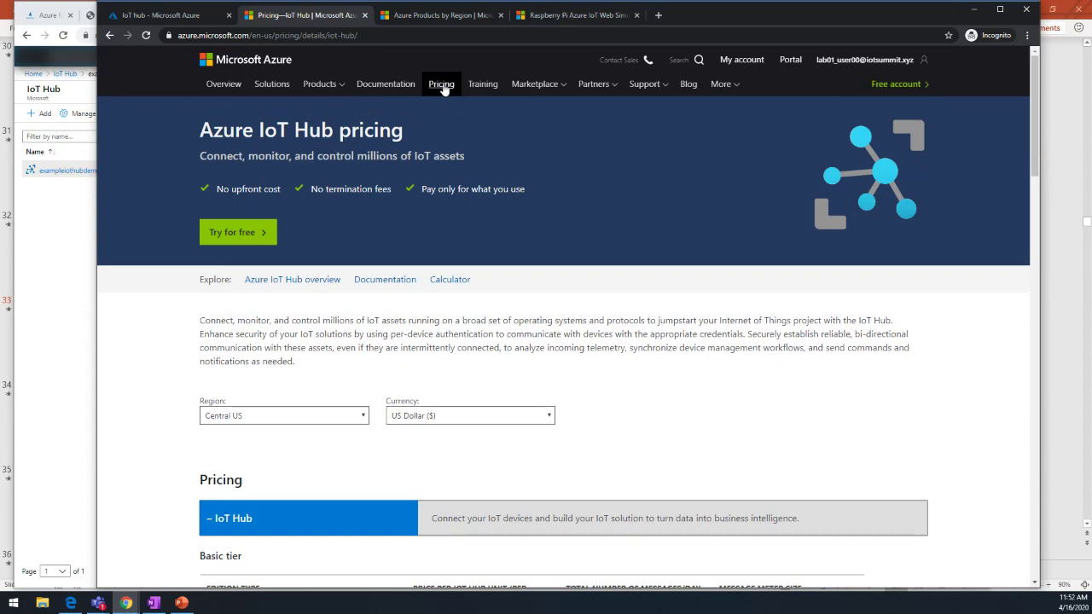
{"action": "scroll", "coordinate": [711, 323], "scroll_direction": "down", "scroll_amount": 6}
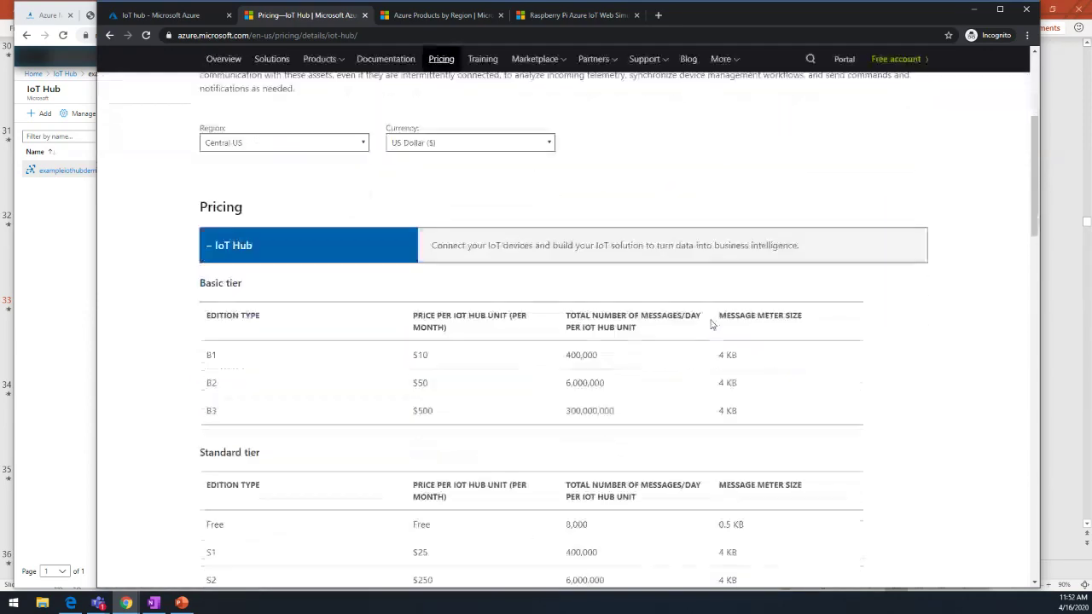
{"action": "scroll", "coordinate": [711, 324], "scroll_direction": "down", "scroll_amount": 3}
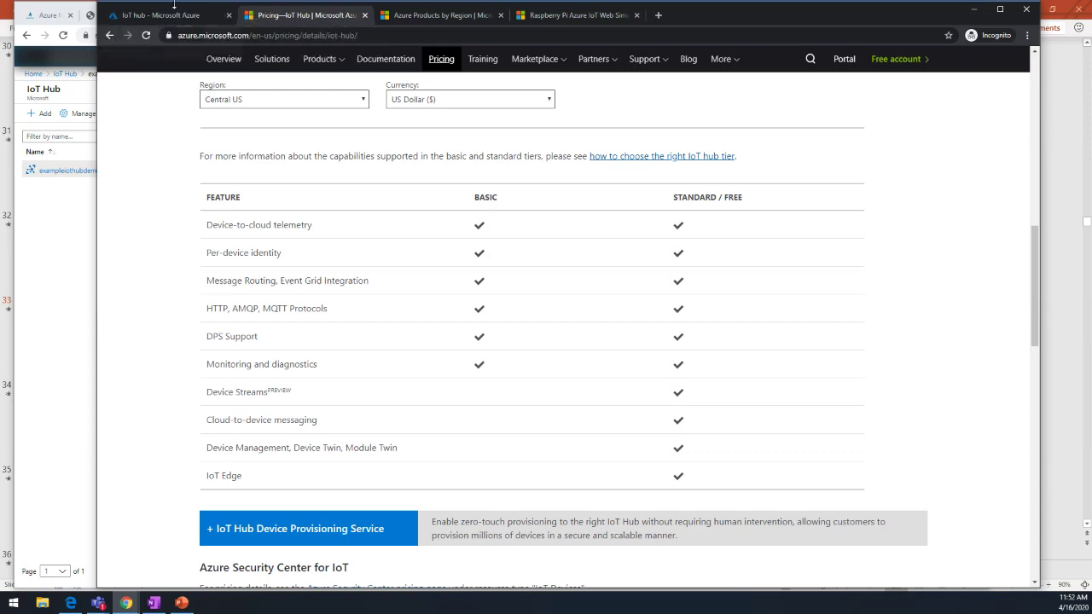
{"action": "scroll", "coordinate": [602, 197], "scroll_direction": "up", "scroll_amount": 1}
{"action": "scroll", "coordinate": [601, 196], "scroll_direction": "up", "scroll_amount": 5}
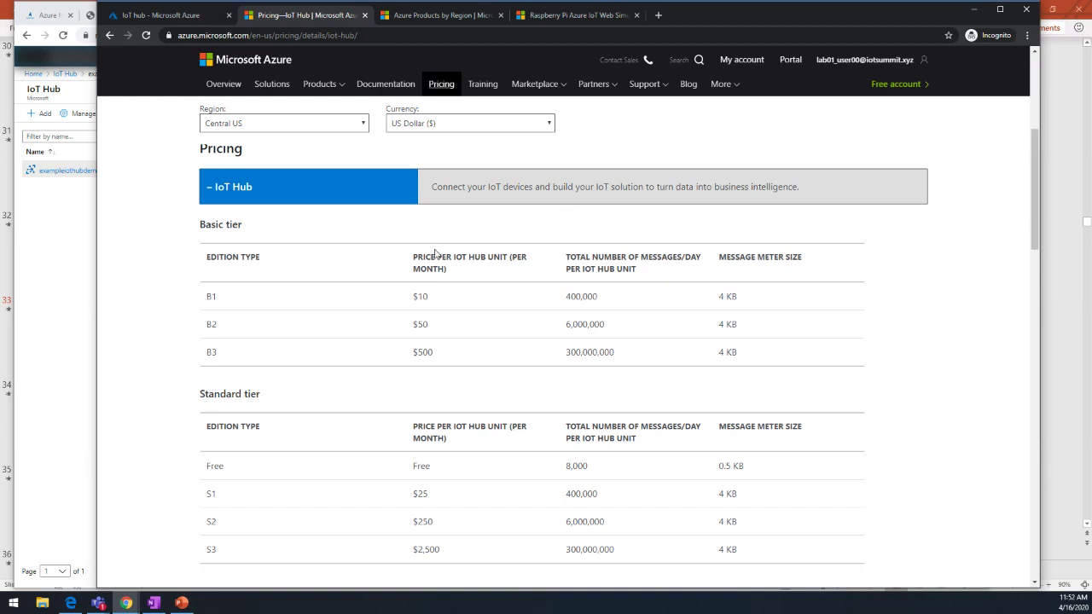
{"action": "scroll", "coordinate": [459, 329], "scroll_direction": "up", "scroll_amount": 2}
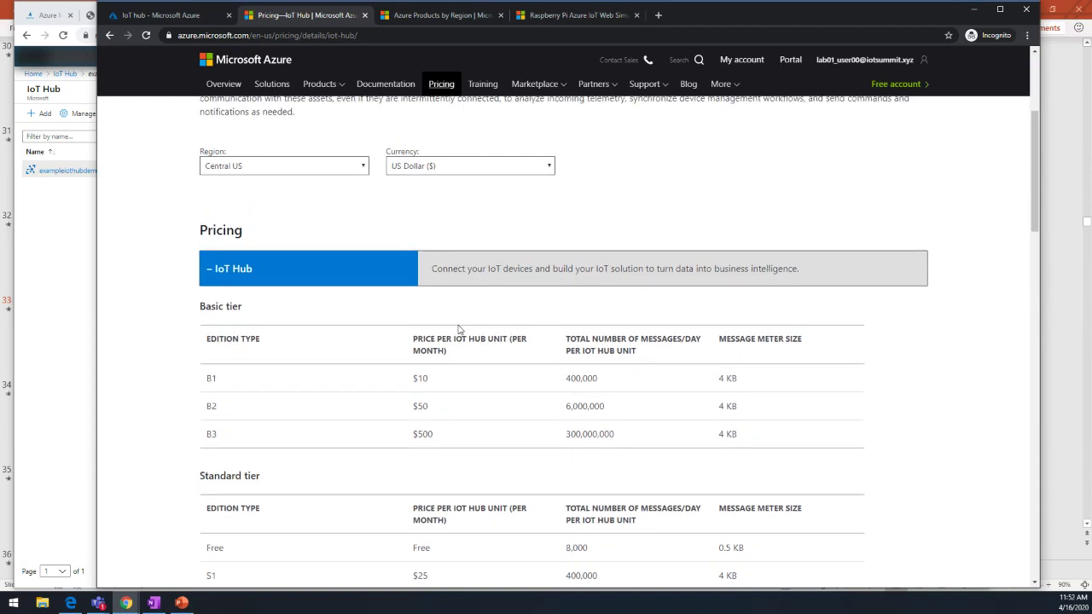
{"action": "scroll", "coordinate": [459, 329], "scroll_direction": "down", "scroll_amount": 3}
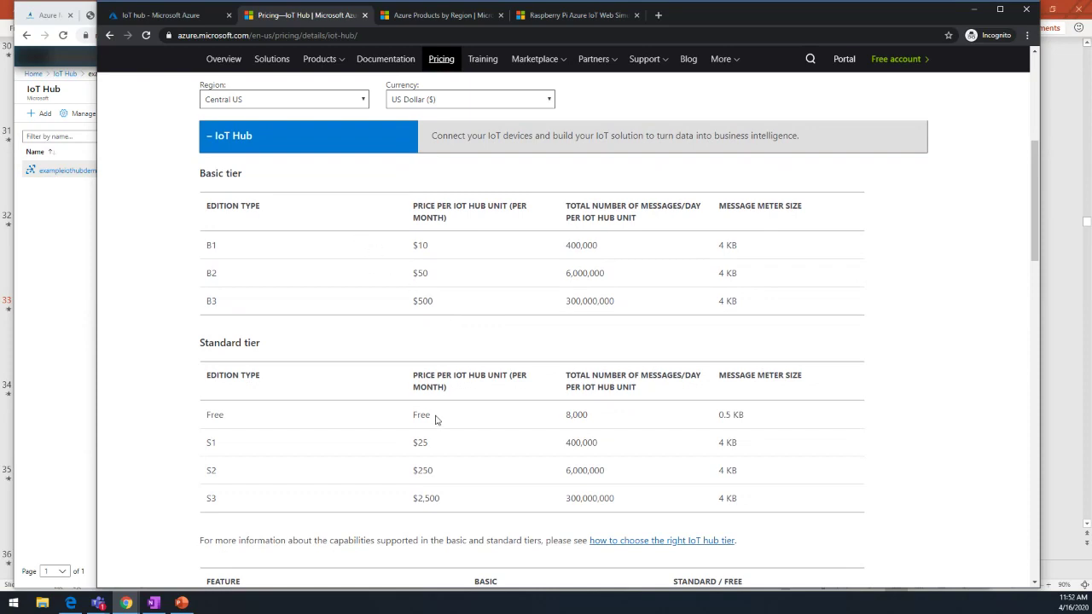
{"action": "left_click_drag", "start_coordinate": [589, 424], "coordinate": [559, 423]}
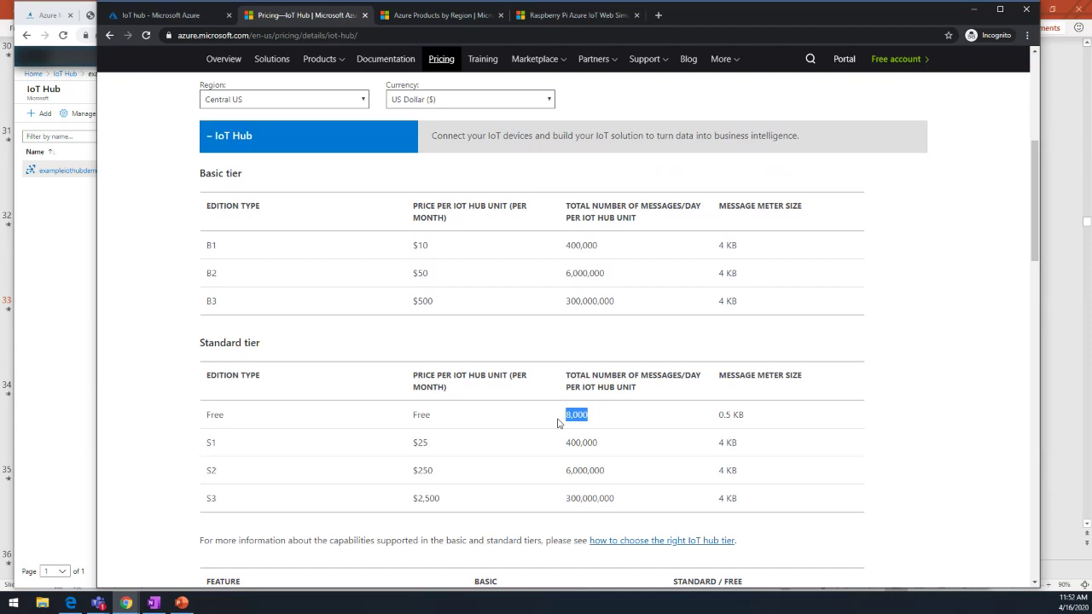
{"action": "scroll", "coordinate": [558, 423], "scroll_direction": "down", "scroll_amount": 1}
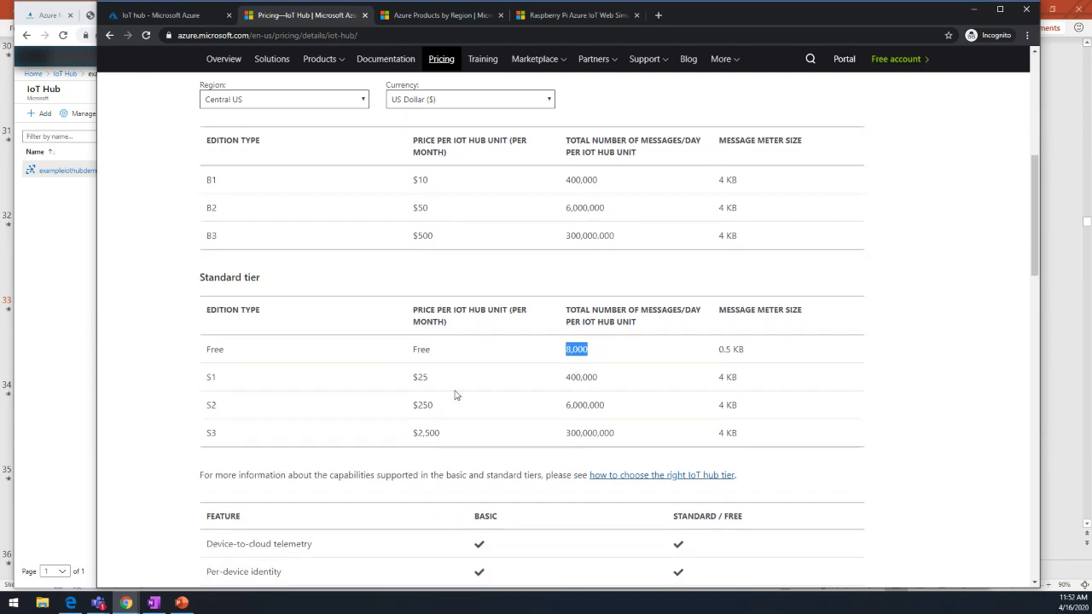
Set the new IoT hub's pricing and scale tier to S1: Standard tier, then review and create the hub.
{"action": "left_click", "coordinate": [168, 18]}
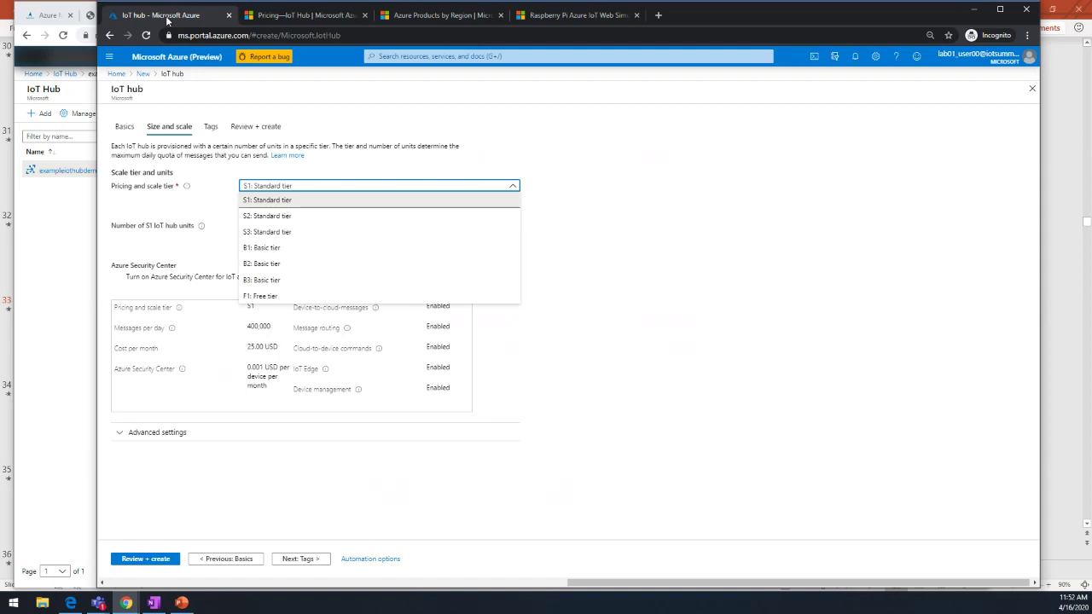
{"action": "left_click", "coordinate": [273, 296]}
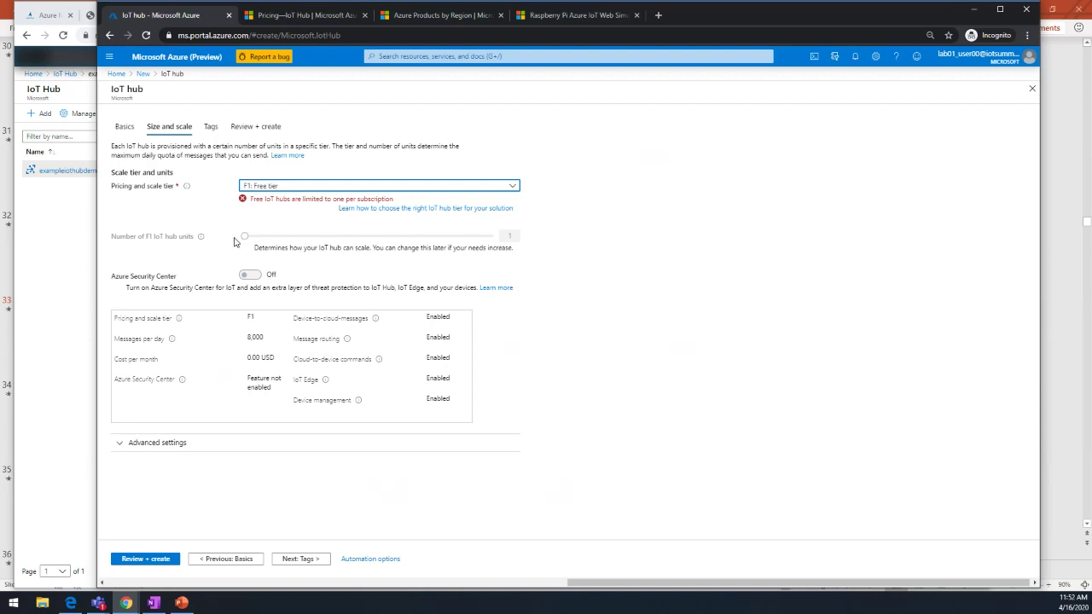
{"action": "left_click", "coordinate": [349, 189]}
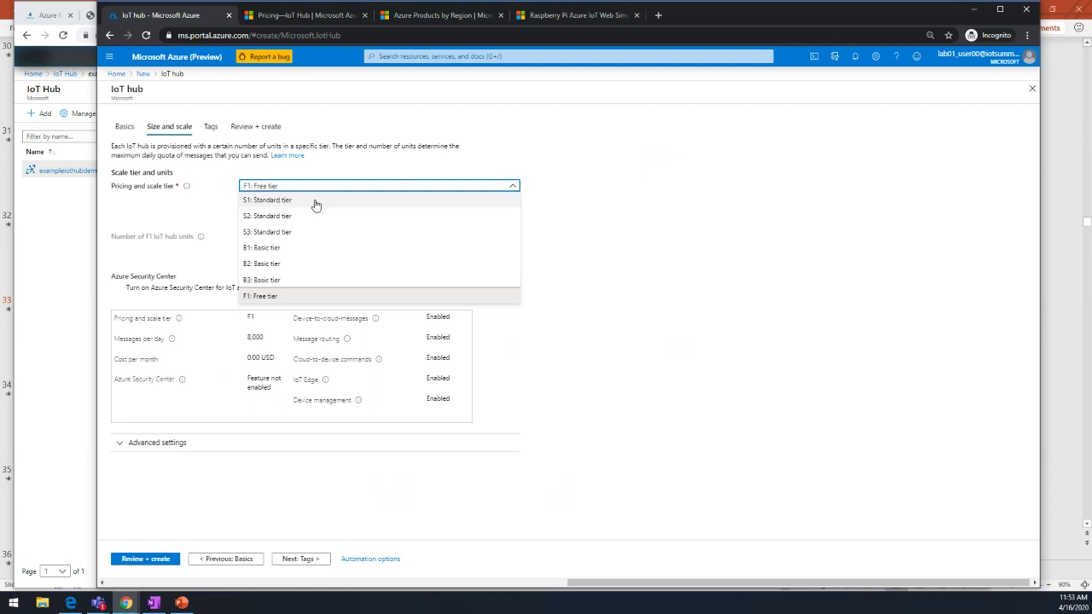
{"action": "left_click", "coordinate": [312, 203]}
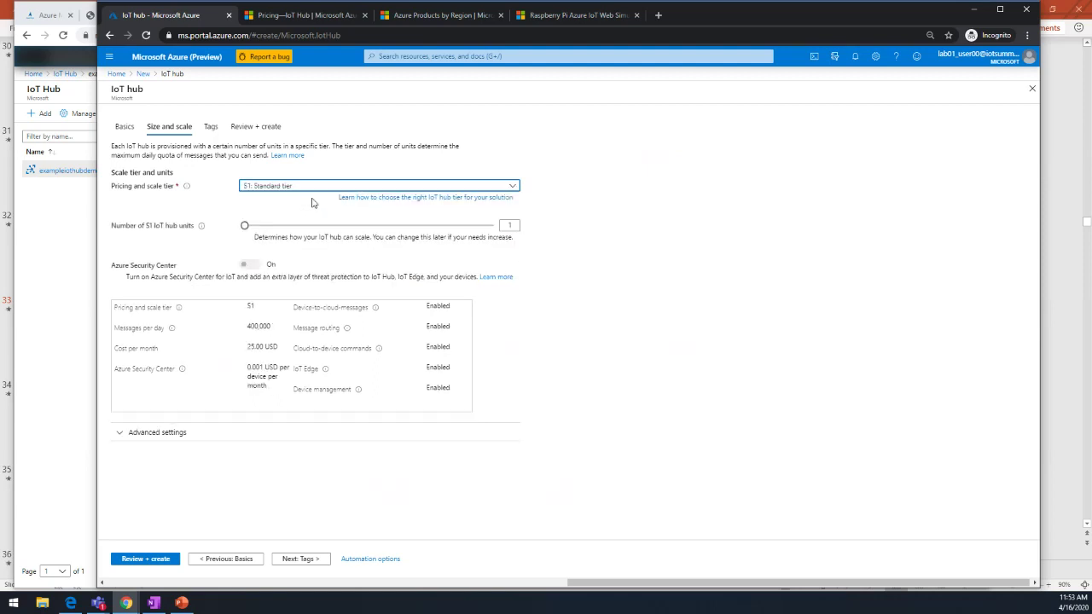
{"action": "left_click", "coordinate": [152, 564]}
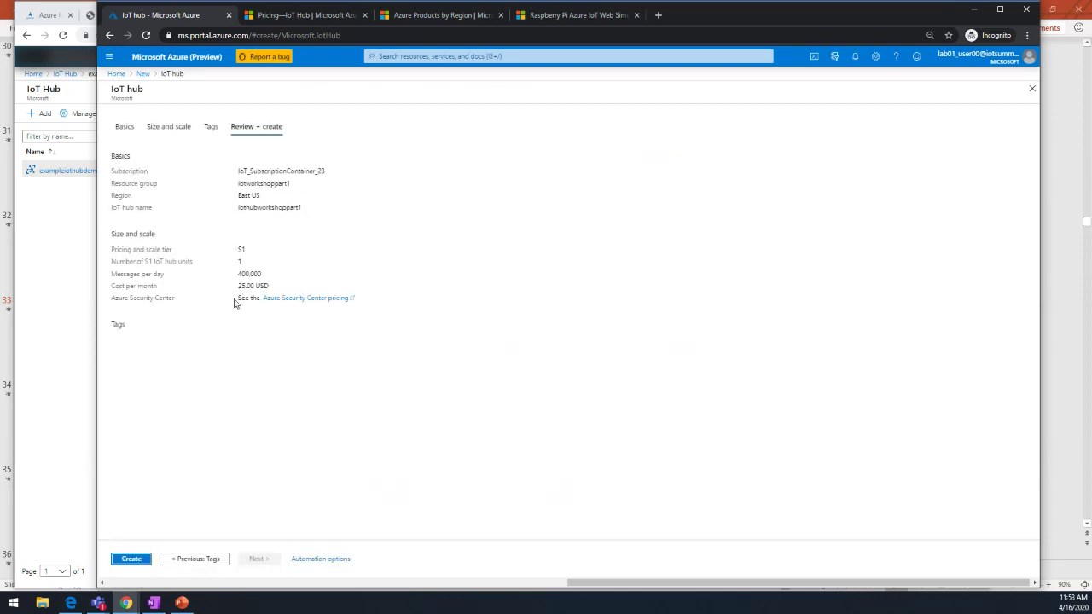
{"action": "left_click", "coordinate": [133, 560]}
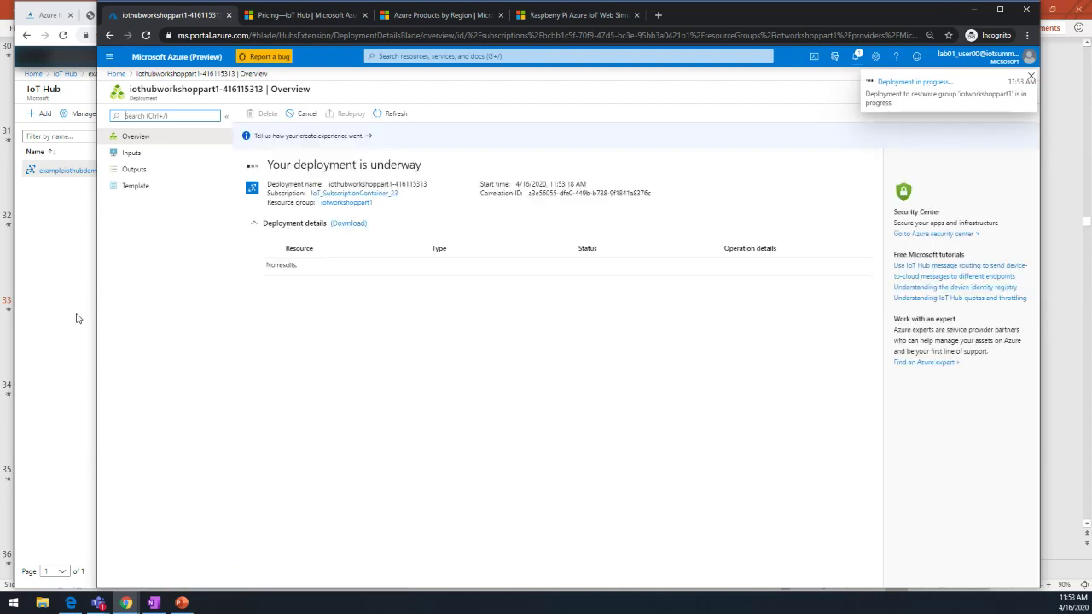
Switch to the browser window showing exampleiothubdemo, widen it, and view the Azure Mask extension's masking option.
{"action": "left_click", "coordinate": [76, 316]}
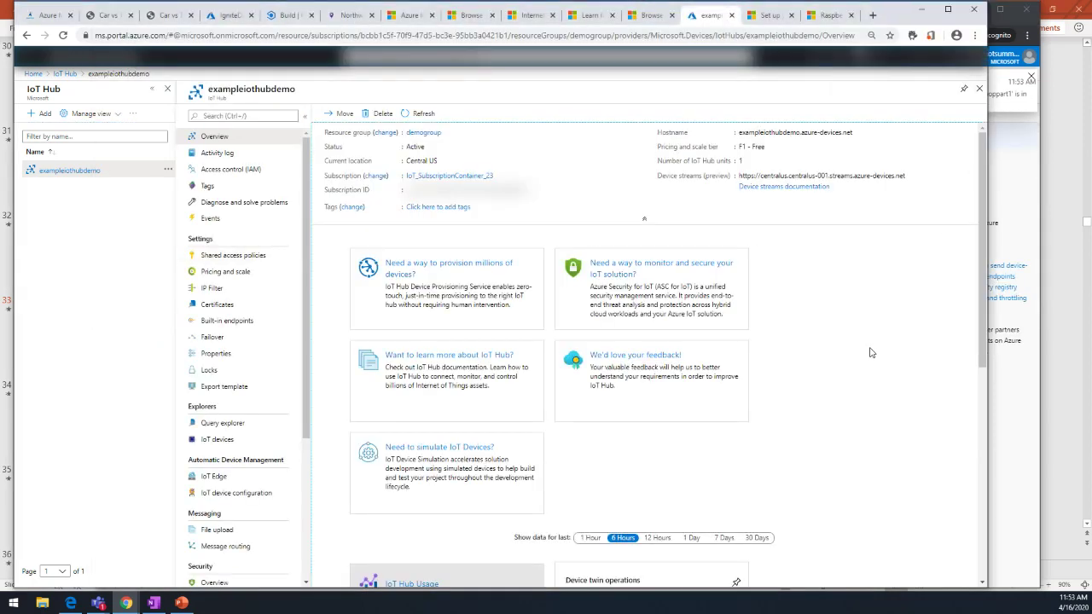
{"action": "mouse_move", "coordinate": [1013, 127]}
{"action": "left_mouse_down"}
{"action": "mouse_move", "coordinate": [1042, 130]}
{"action": "mouse_move", "coordinate": [1033, 132]}
{"action": "left_mouse_up"}
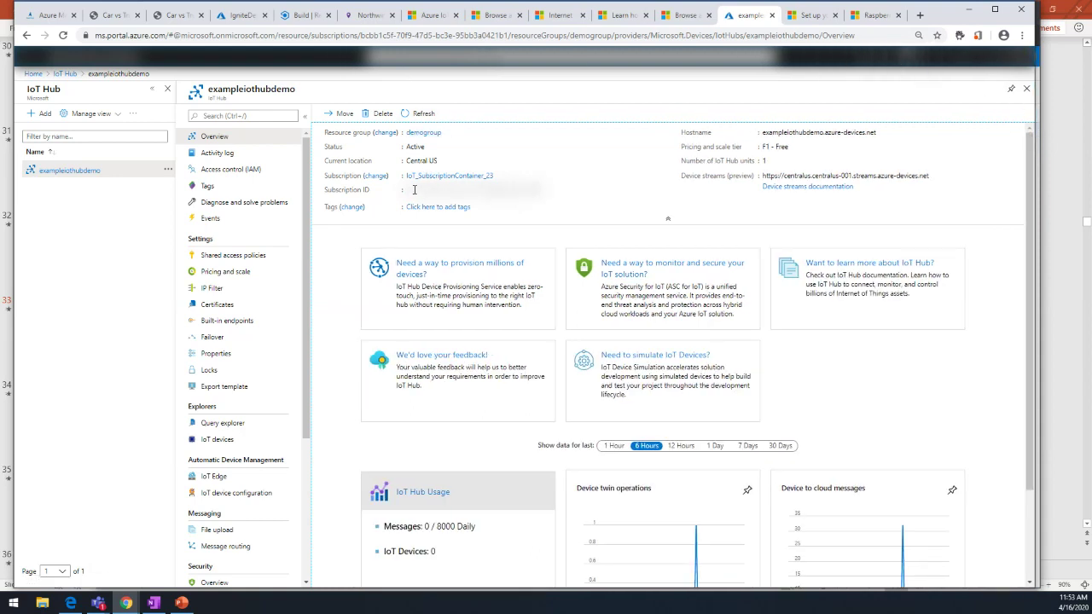
{"action": "left_click", "coordinate": [531, 193]}
{"action": "left_click", "coordinate": [959, 36]}
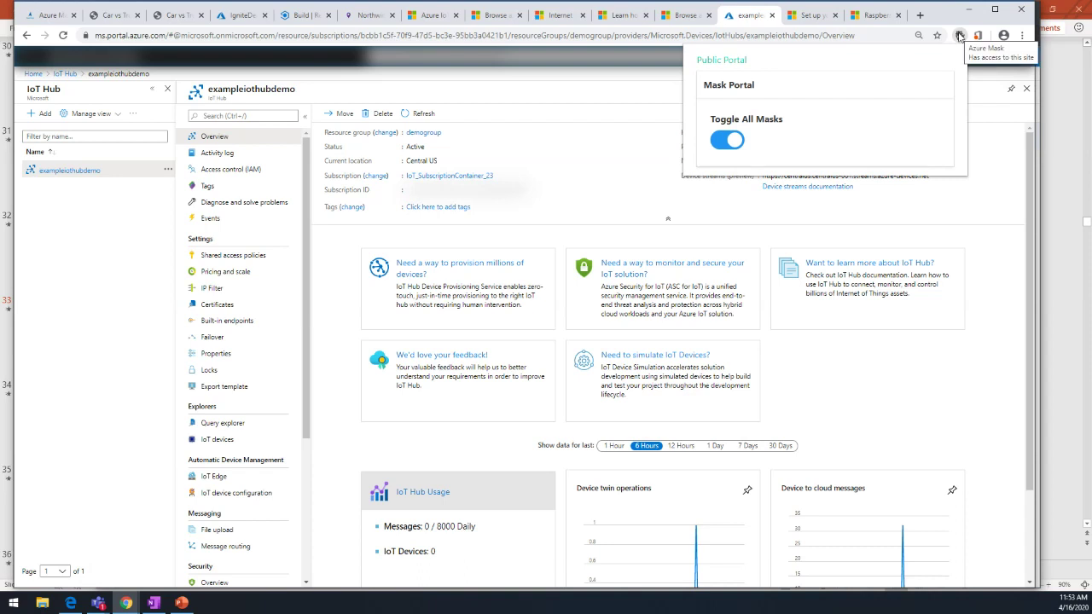
{"action": "left_click", "coordinate": [866, 371]}
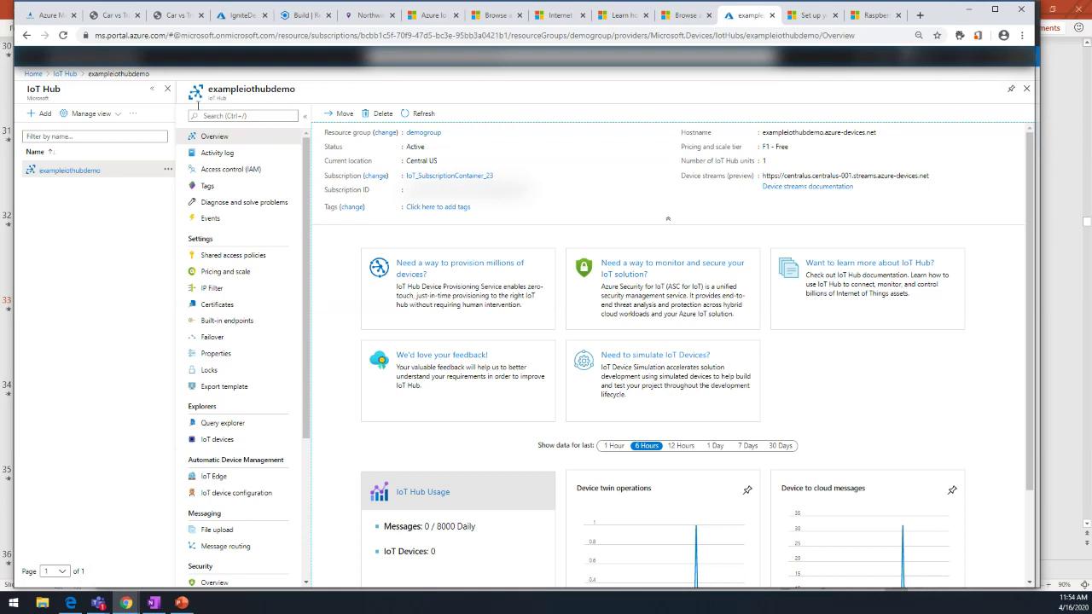
Refresh the list of IoT hubs and view the overview of the new iothubworkshoppart1 hub.
{"action": "left_click", "coordinate": [64, 75]}
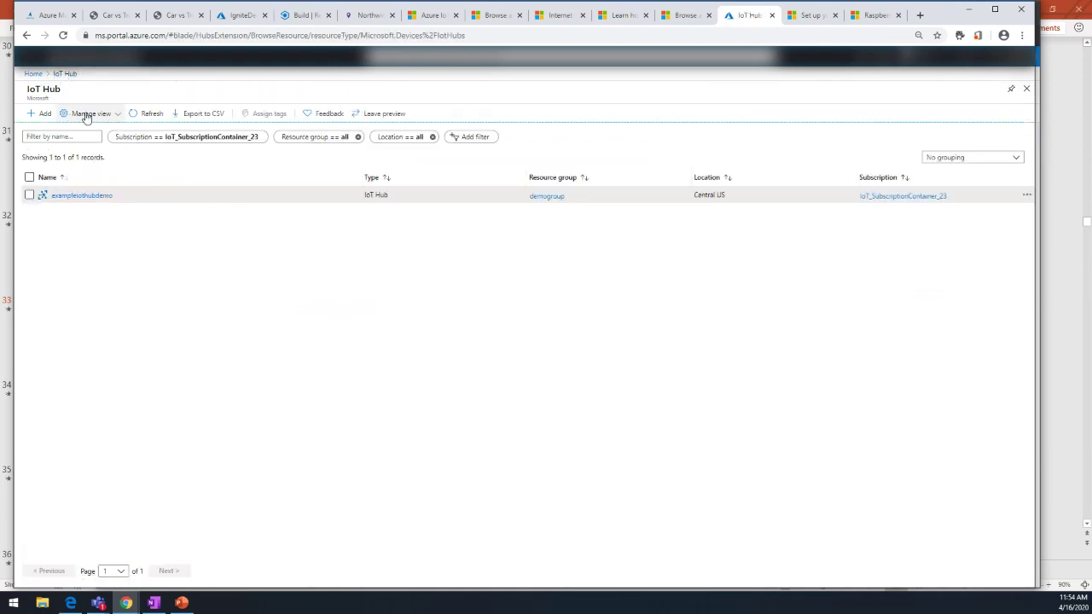
{"action": "left_click", "coordinate": [139, 117]}
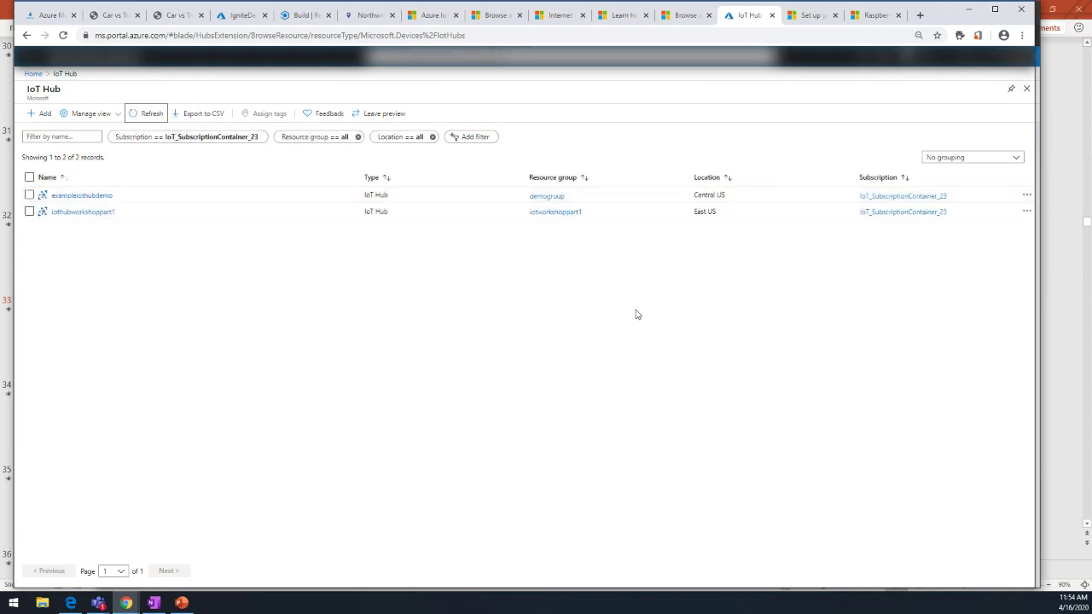
{"action": "left_click", "coordinate": [69, 212]}
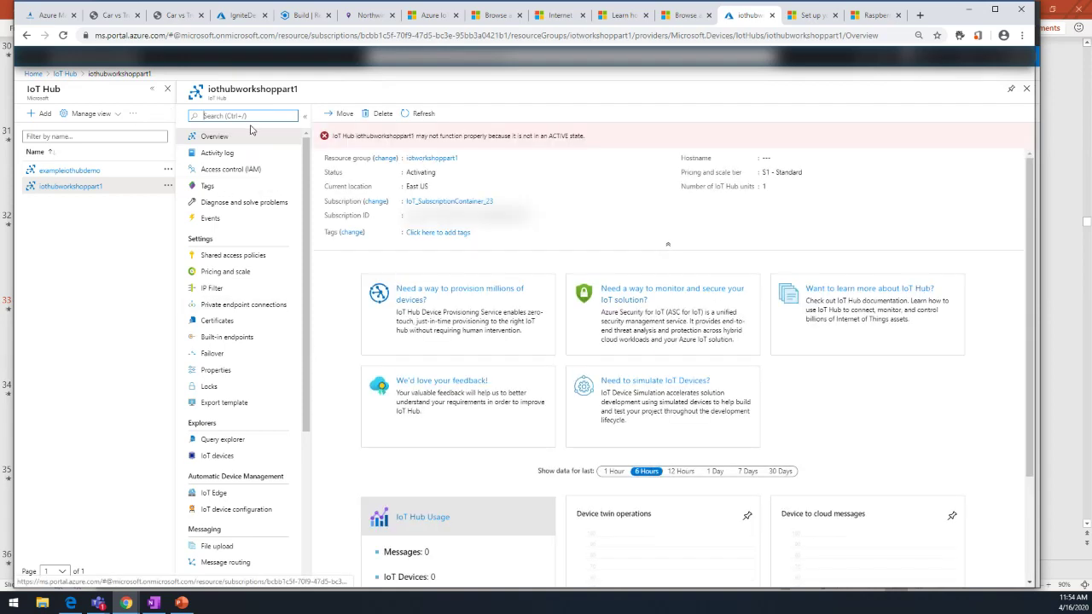
{"action": "scroll", "coordinate": [333, 308], "scroll_direction": "down", "scroll_amount": 1}
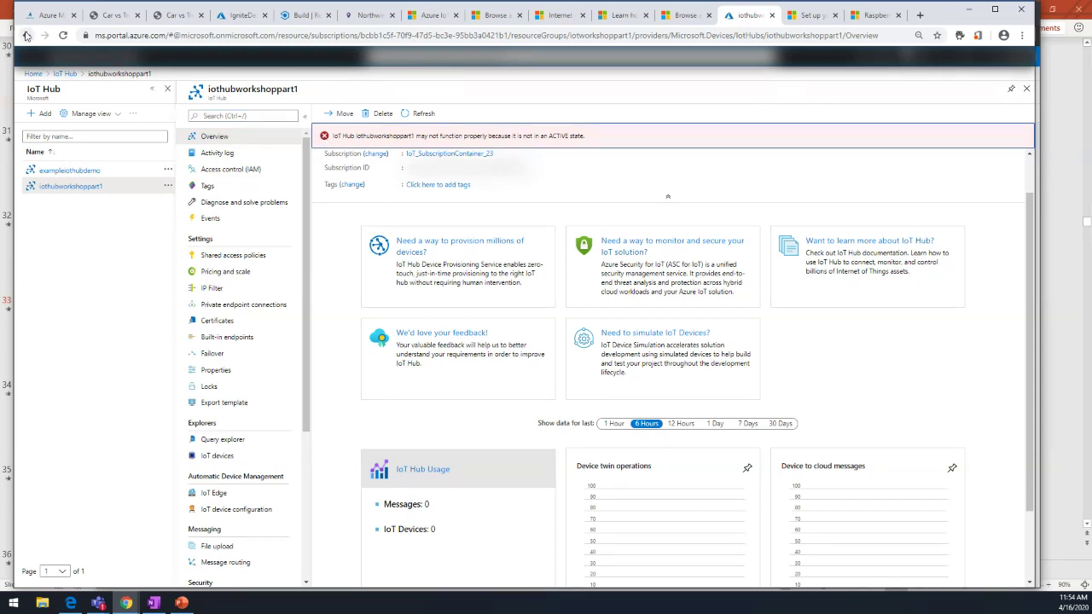
Return to the IoT hub list and examine exampleiothubdemo's overview details, usage and message charts.
{"action": "left_click", "coordinate": [67, 74]}
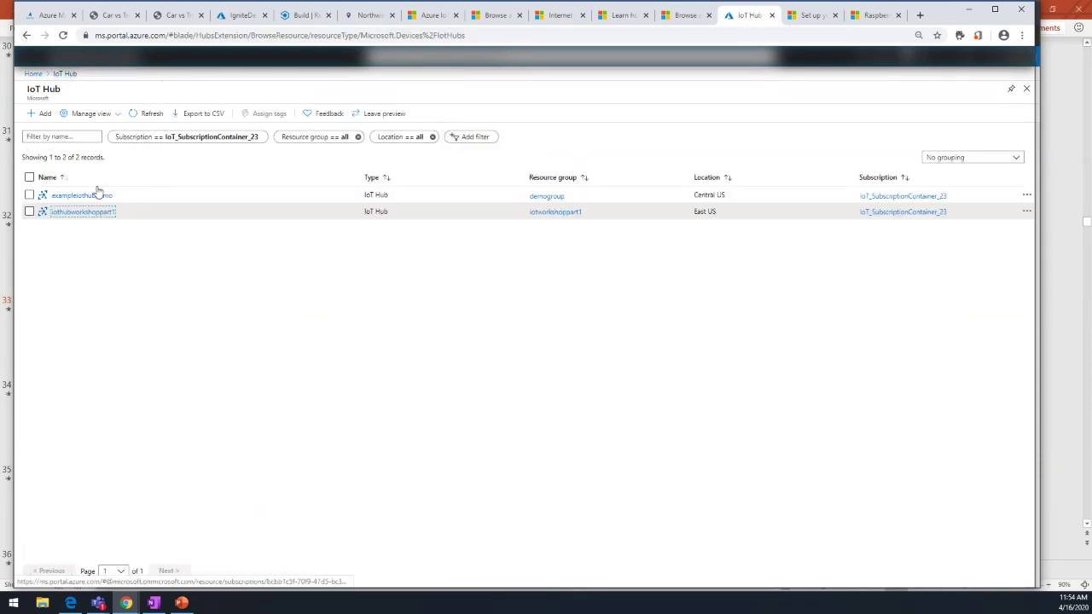
{"action": "left_click", "coordinate": [98, 197]}
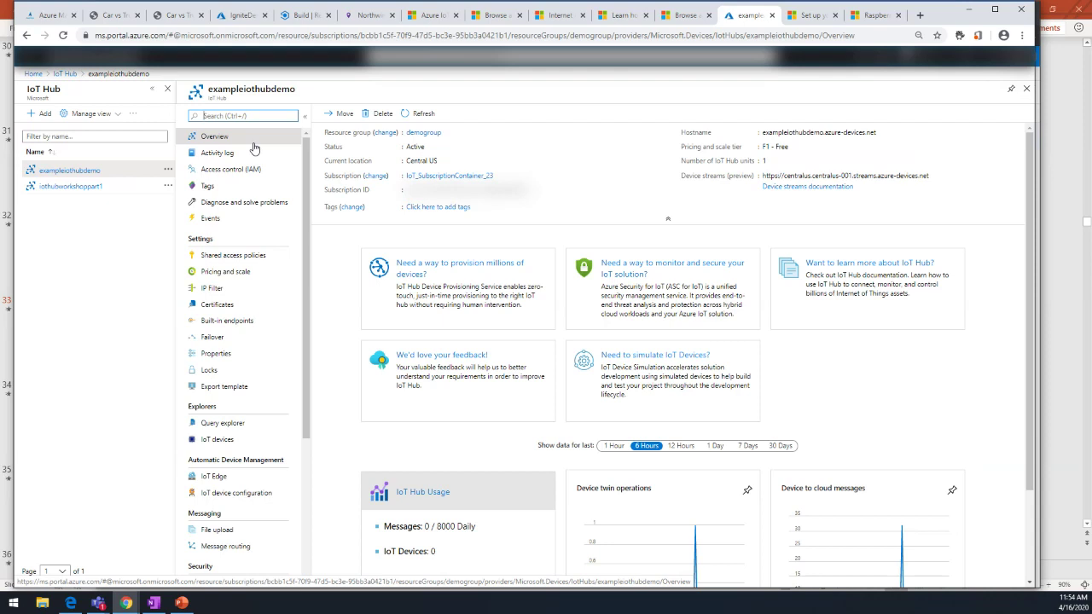
{"action": "left_click", "coordinate": [268, 135]}
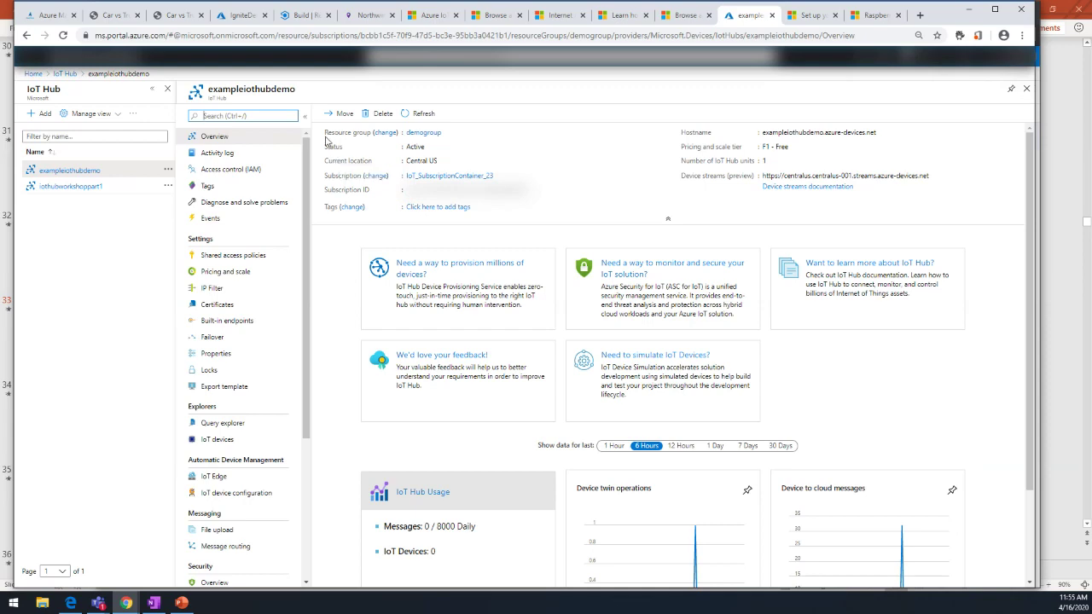
{"action": "scroll", "coordinate": [359, 331], "scroll_direction": "down", "scroll_amount": 1}
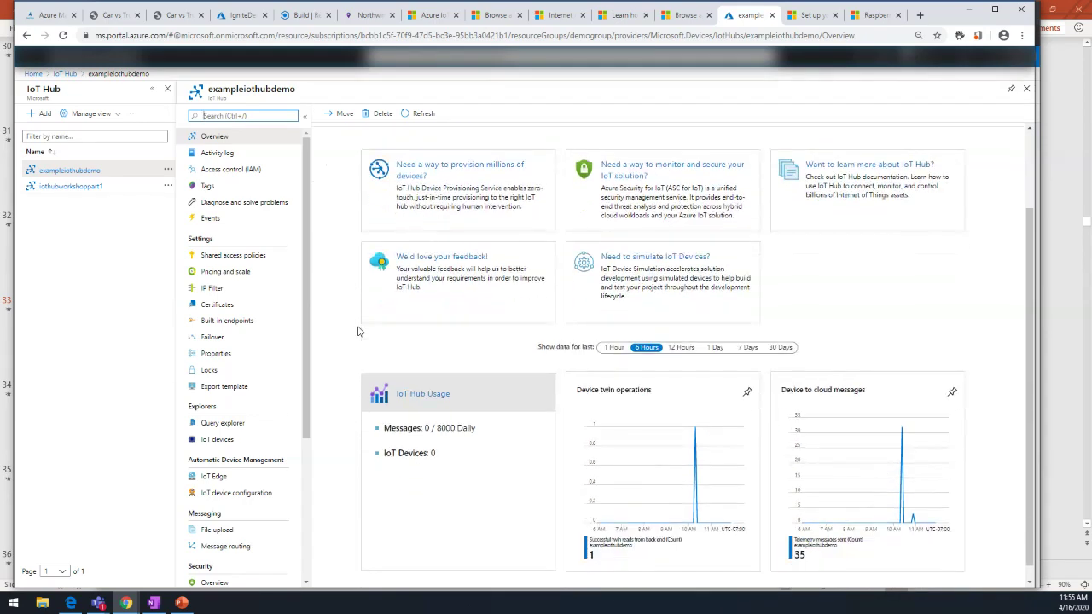
{"action": "scroll", "coordinate": [359, 331], "scroll_direction": "up", "scroll_amount": 1}
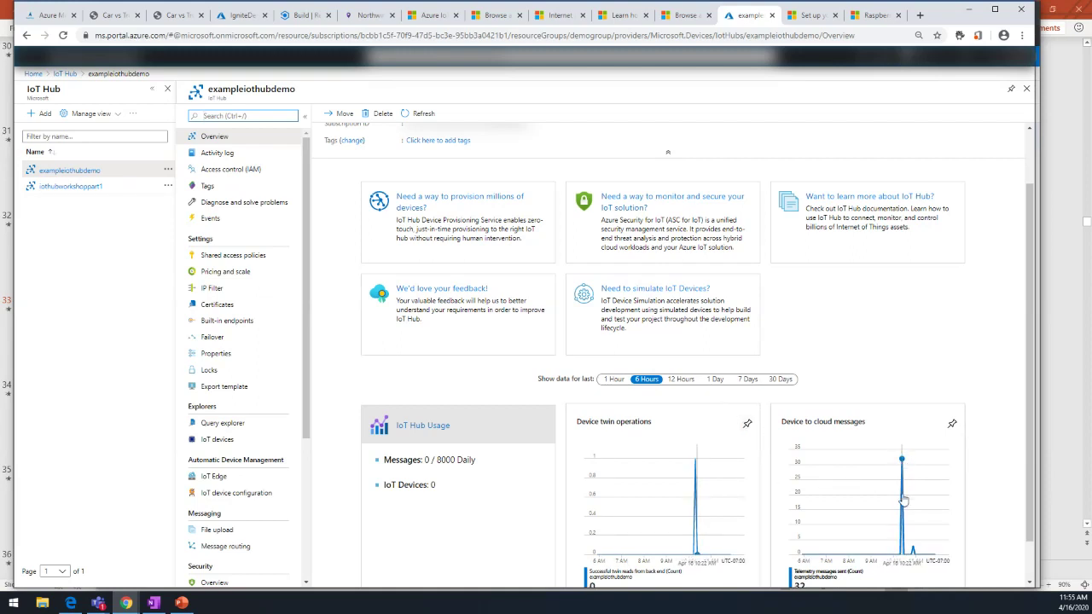
Look through exampleiothubdemo's activity log, access control, tags, and problem diagnosis pages.
{"action": "left_click", "coordinate": [217, 152]}
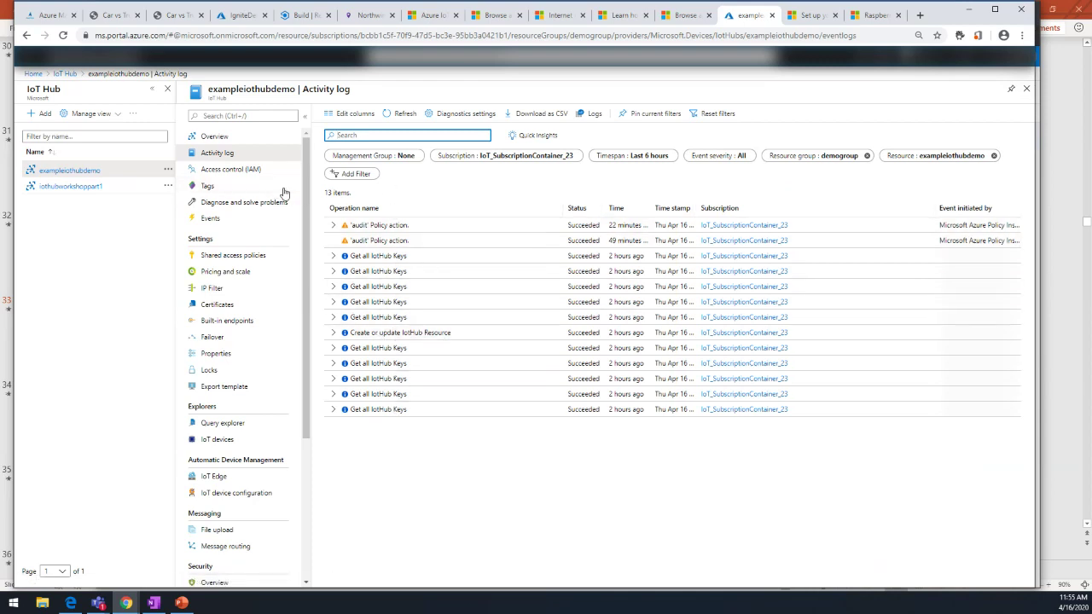
{"action": "left_click", "coordinate": [235, 169]}
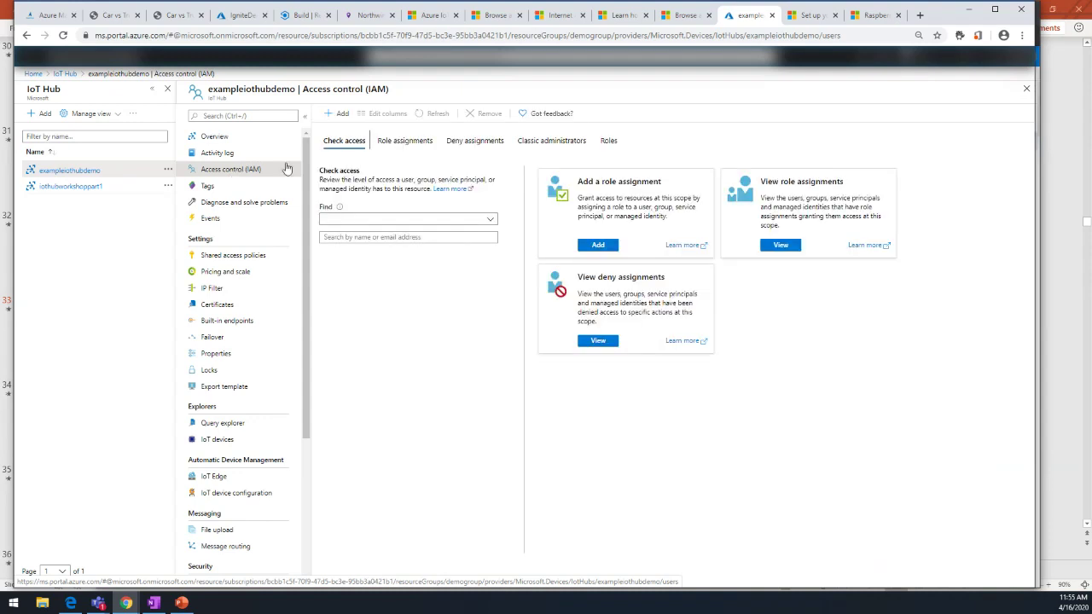
{"action": "left_click", "coordinate": [230, 184]}
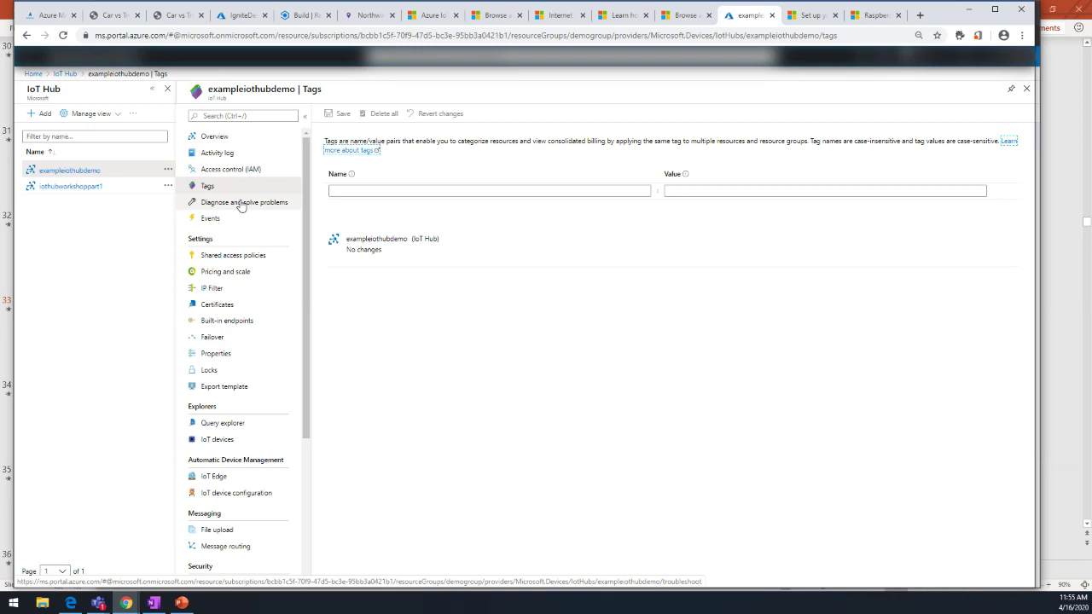
{"action": "left_click", "coordinate": [242, 203]}
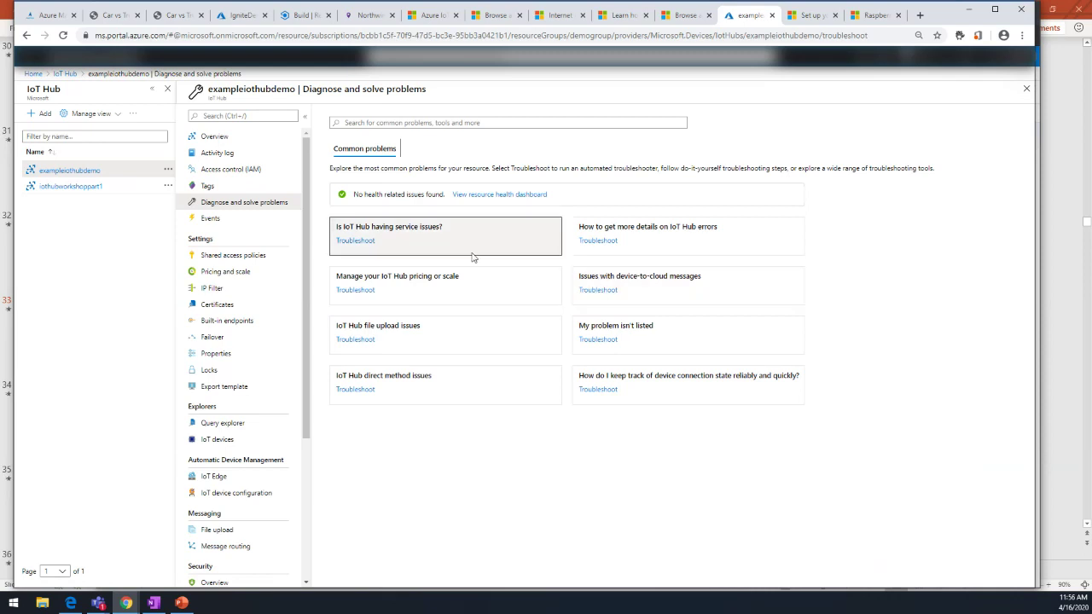
Examine the Events page of exampleiothubdemo, including the example scenarios and the supported event handlers.
{"action": "left_click", "coordinate": [250, 223]}
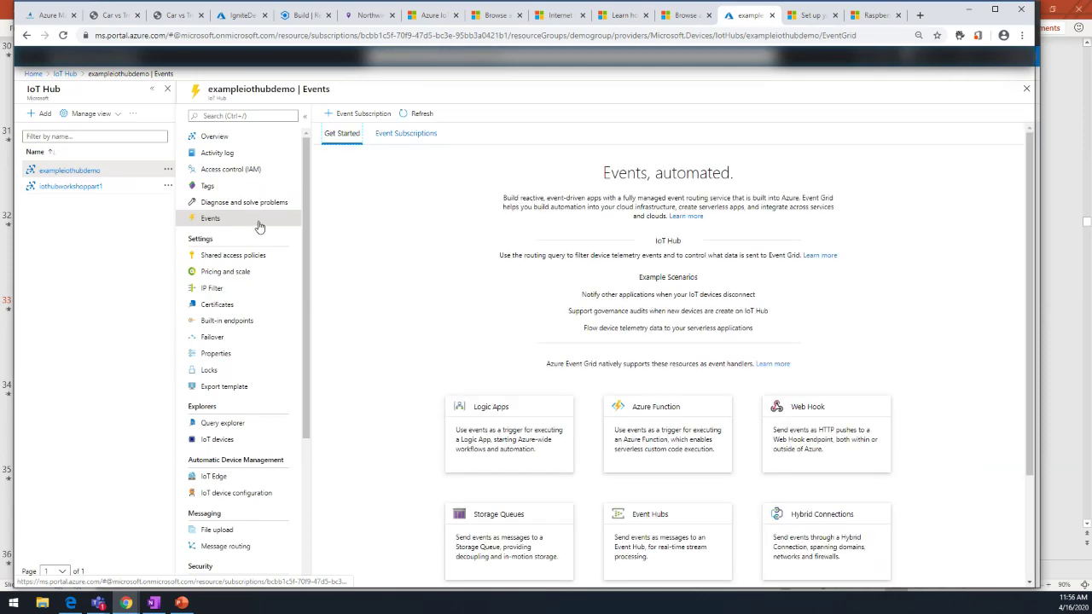
{"action": "scroll", "coordinate": [913, 397], "scroll_direction": "down", "scroll_amount": 2}
{"action": "scroll", "coordinate": [911, 397], "scroll_direction": "down", "scroll_amount": 3}
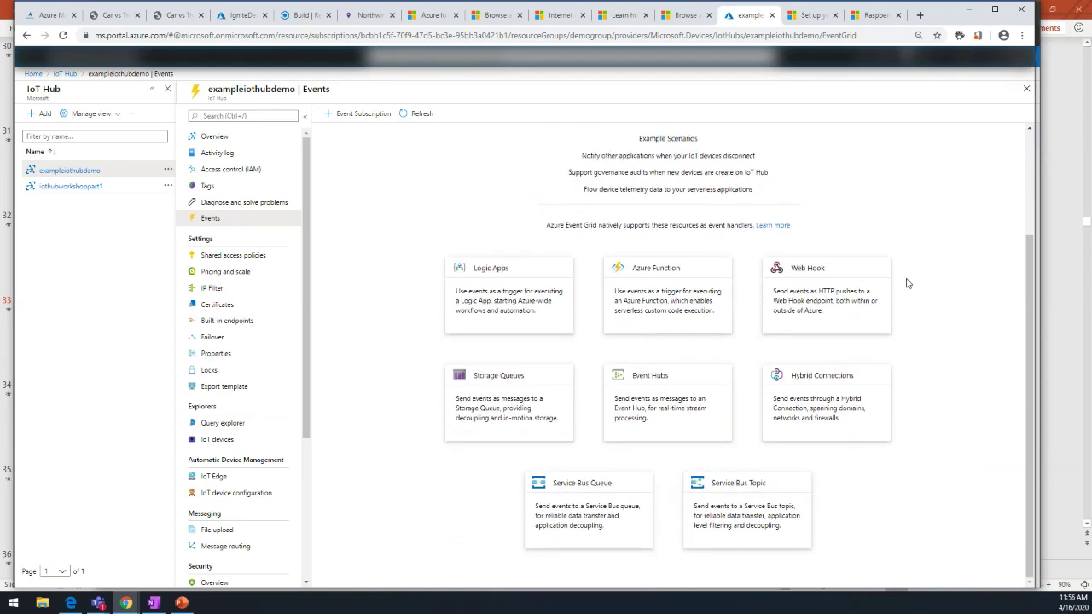
{"action": "scroll", "coordinate": [908, 283], "scroll_direction": "up", "scroll_amount": 3}
{"action": "scroll", "coordinate": [908, 284], "scroll_direction": "down", "scroll_amount": 1}
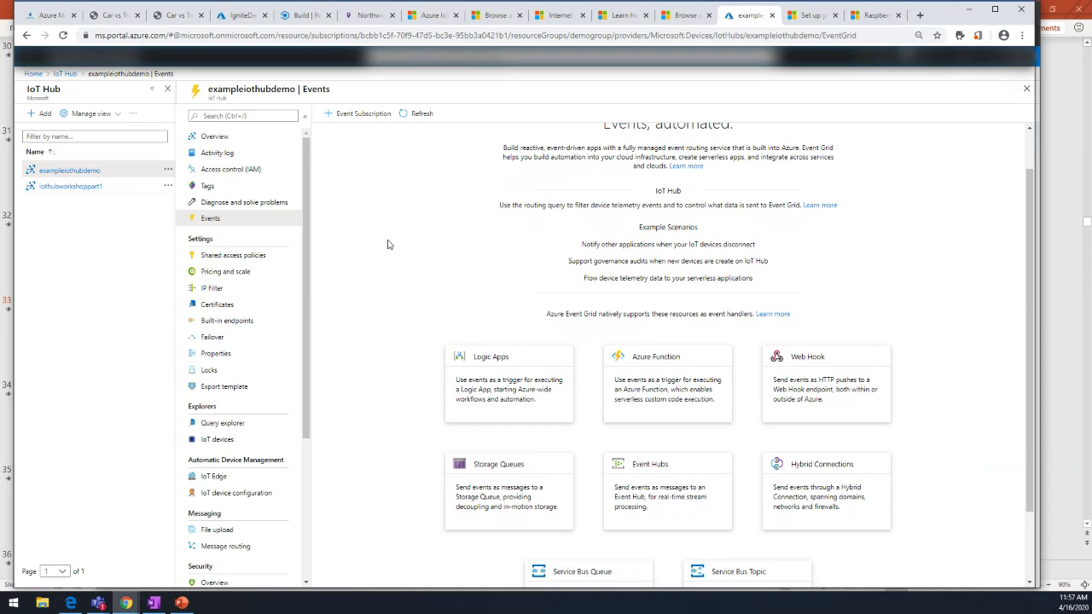
Review exampleiothubdemo's shared access policies and its pricing and scale tier options.
{"action": "left_click", "coordinate": [254, 264]}
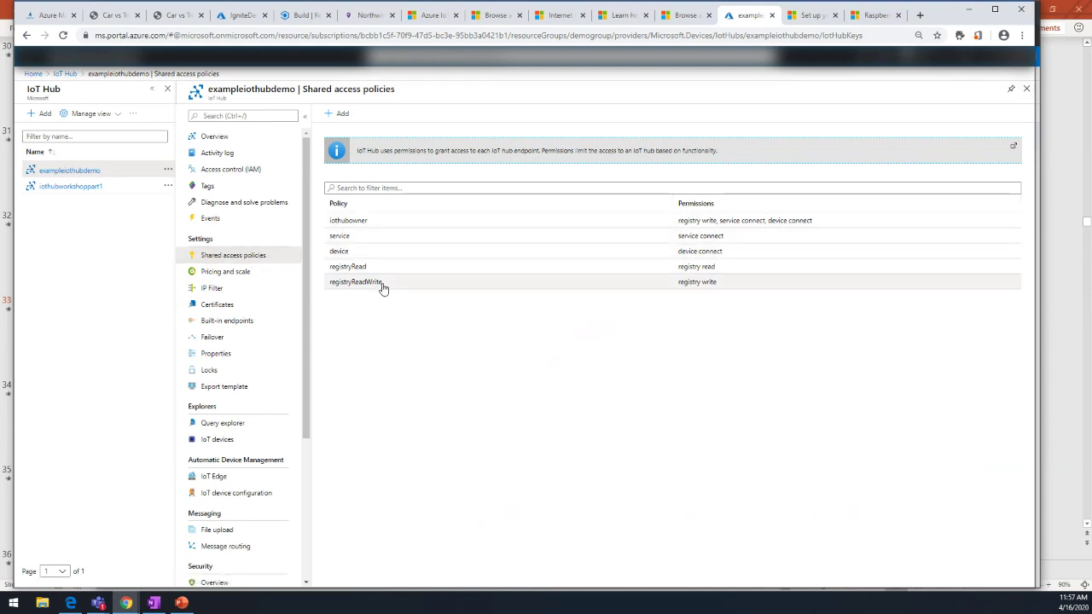
{"action": "left_click", "coordinate": [254, 275]}
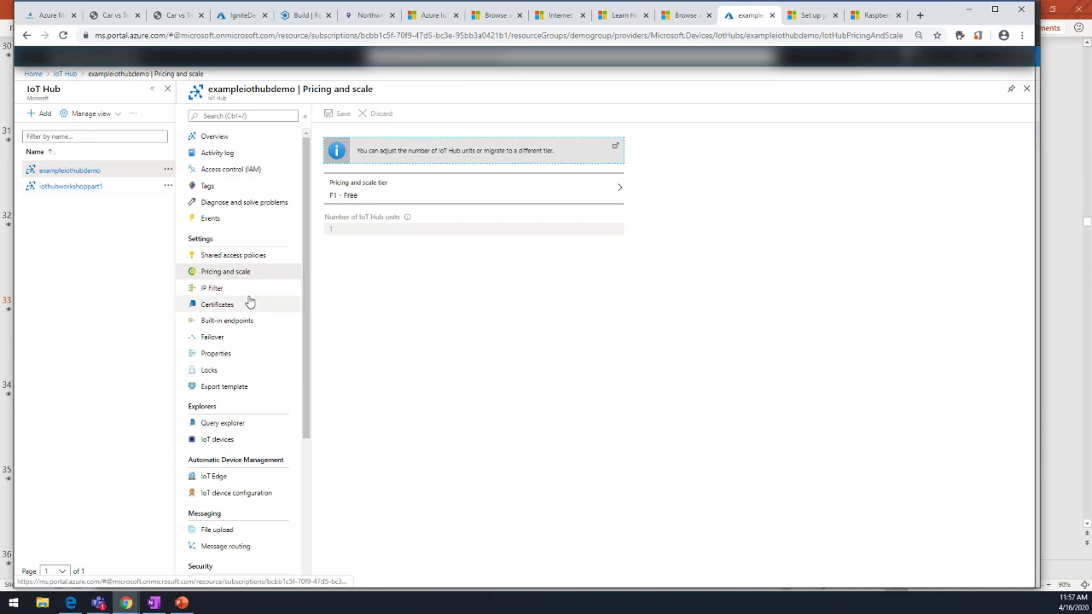
{"action": "left_click", "coordinate": [414, 192]}
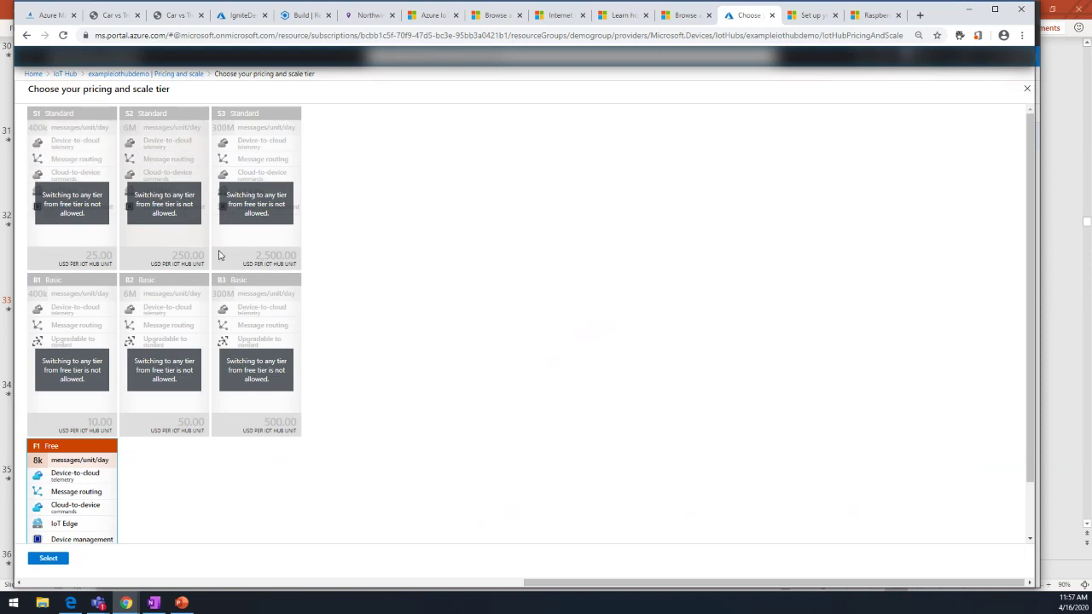
{"action": "left_click", "coordinate": [98, 75]}
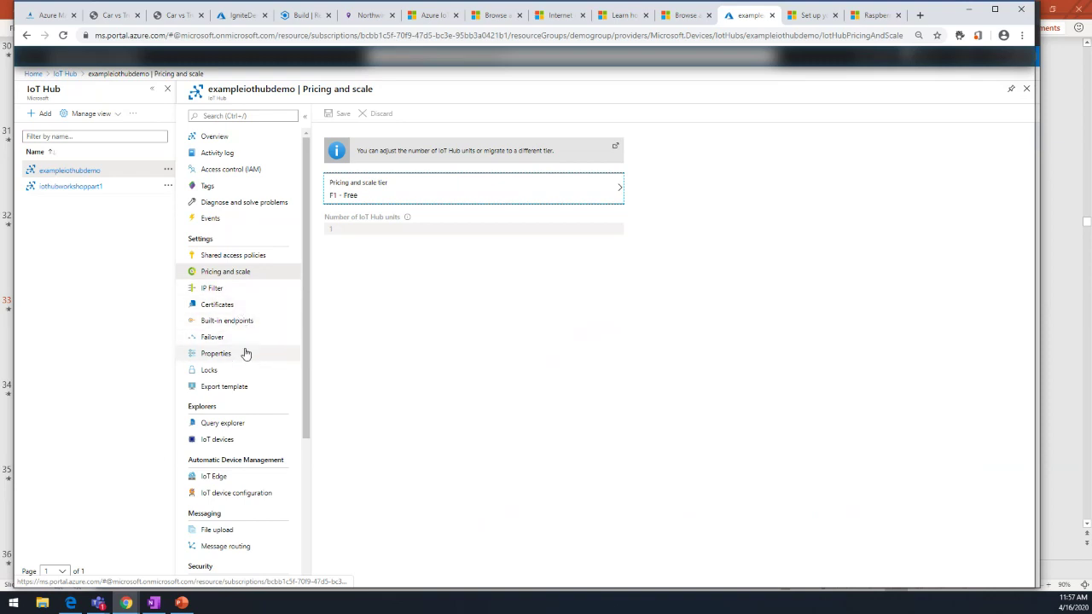
Register a device with the ID wearabledevice in exampleiothubdemo, keeping the default symmetric key settings, and open its details.
{"action": "left_click", "coordinate": [243, 438]}
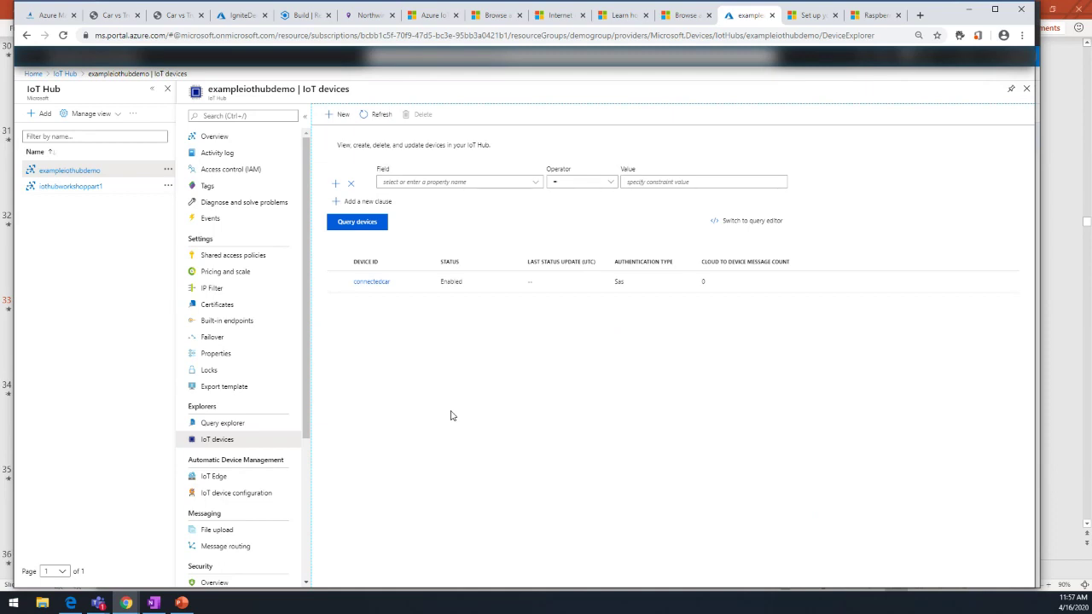
{"action": "left_click", "coordinate": [339, 115]}
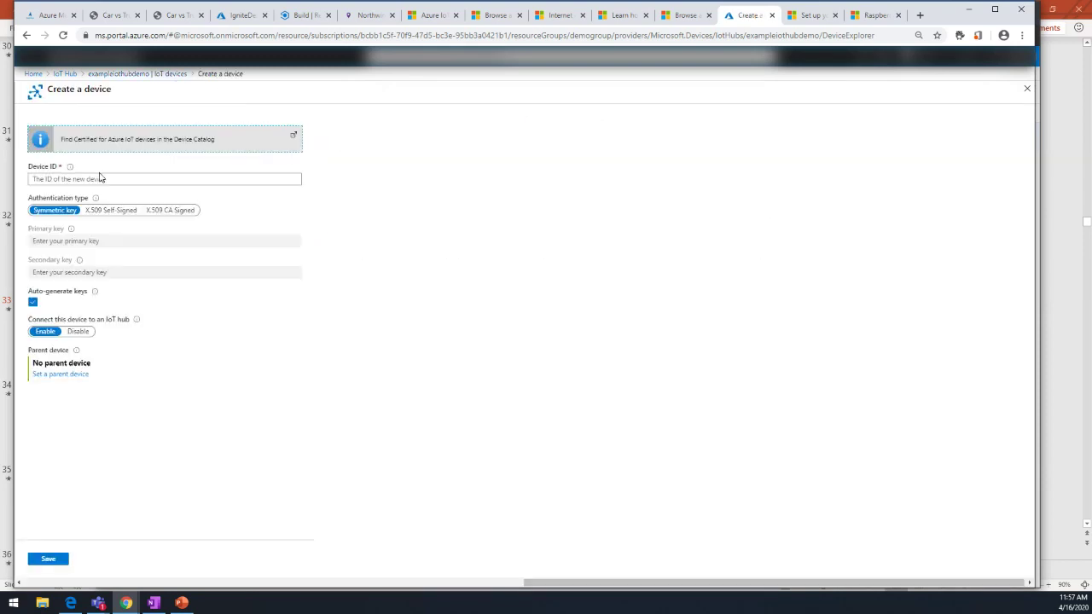
{"action": "left_click", "coordinate": [101, 178]}
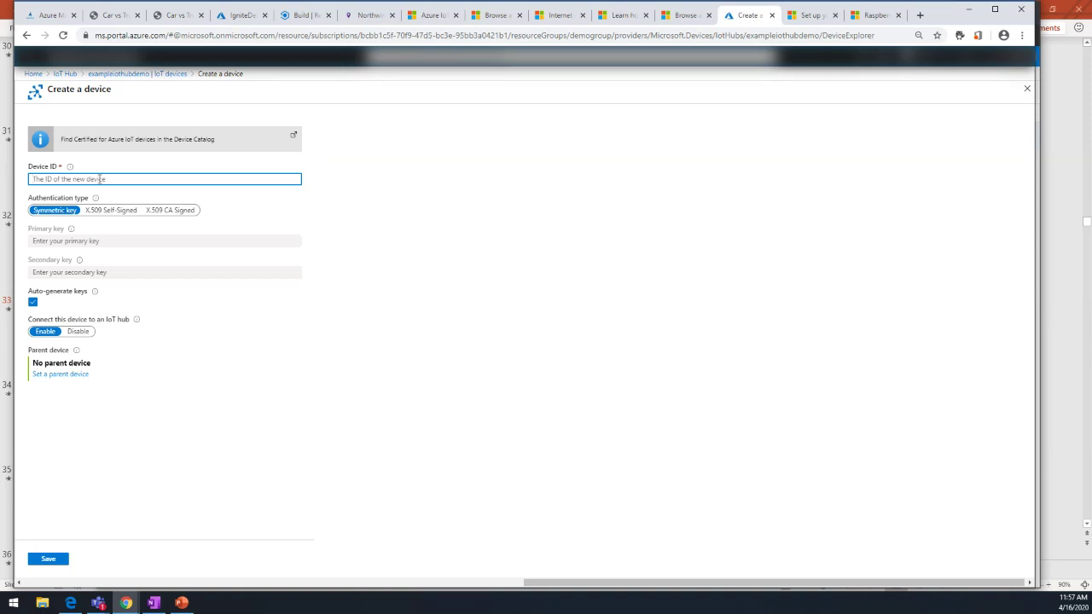
{"action": "type", "text": "wearabledevice"}
{"action": "left_click", "coordinate": [48, 559]}
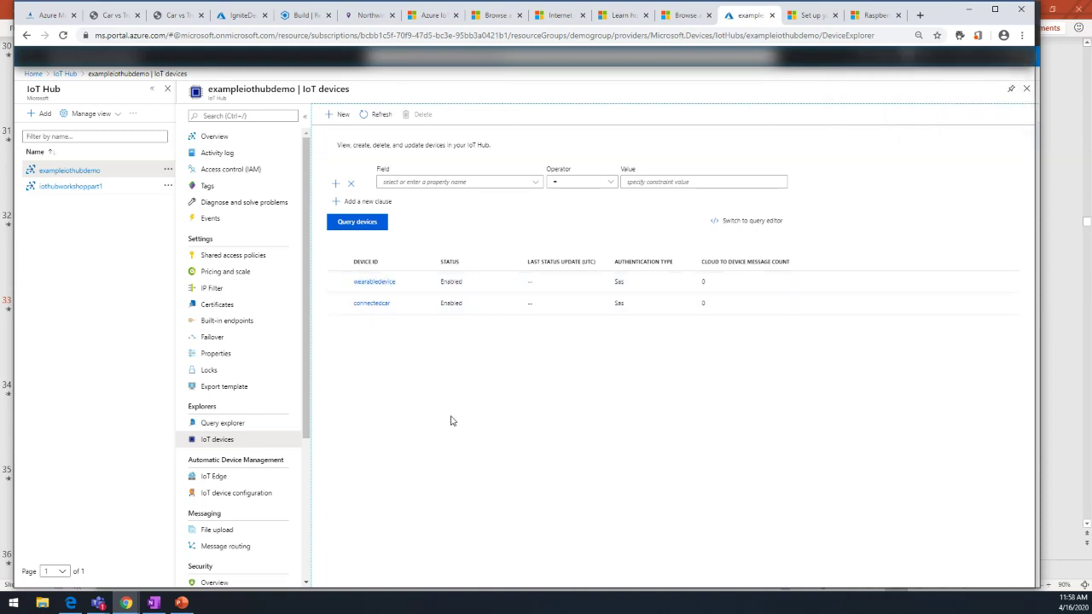
{"action": "left_click", "coordinate": [384, 283]}
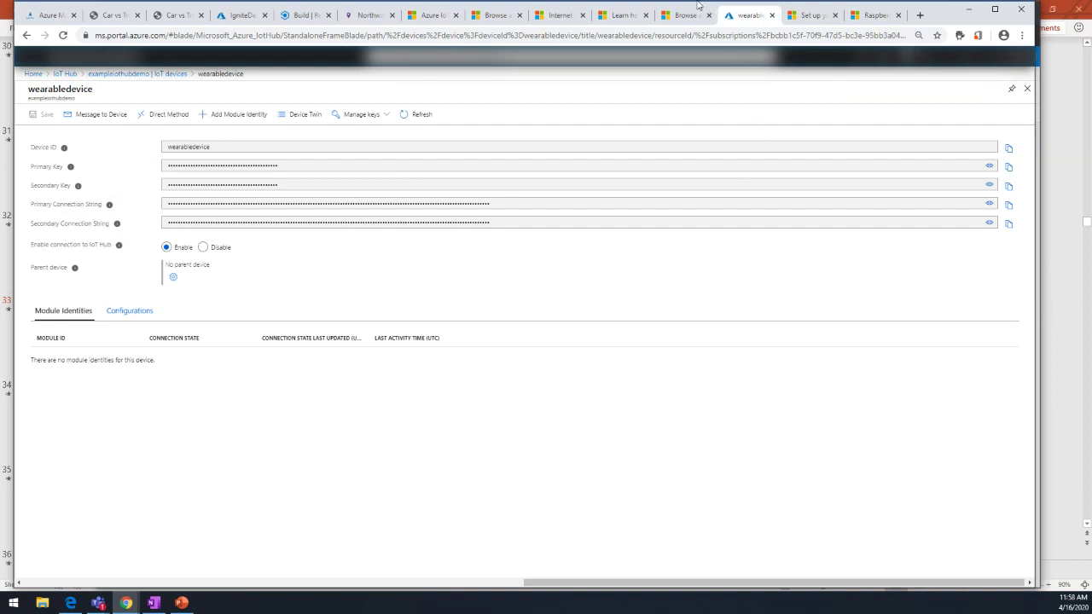
Review the Learn module on managing IoT devices and its unit's instructions for setting up a hub and sending simulated telemetry.
{"action": "left_click", "coordinate": [673, 18]}
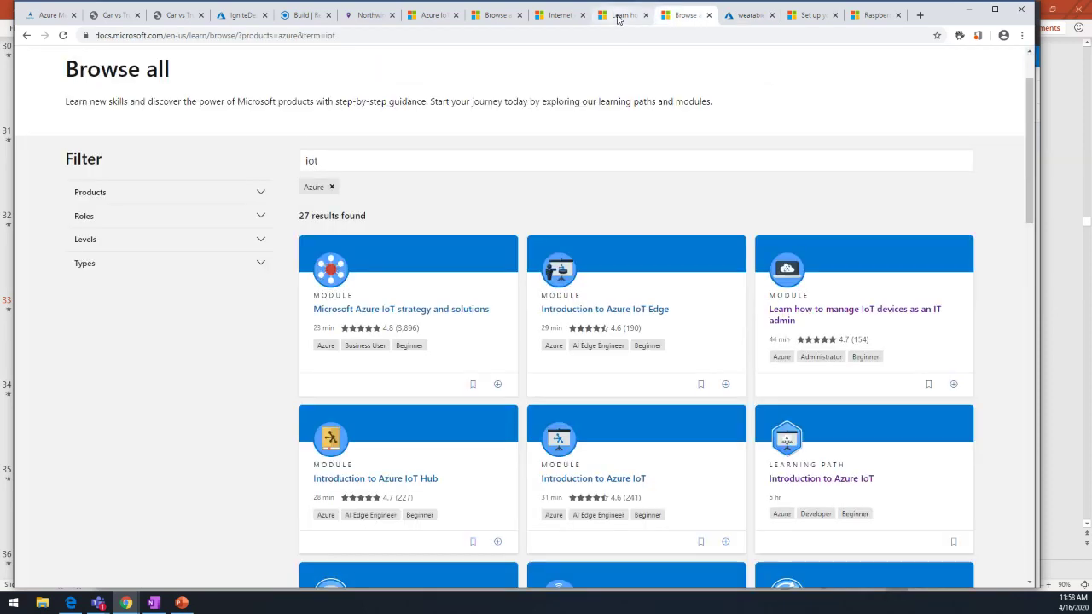
{"action": "left_click", "coordinate": [618, 17]}
{"action": "scroll", "coordinate": [611, 373], "scroll_direction": "down", "scroll_amount": 2}
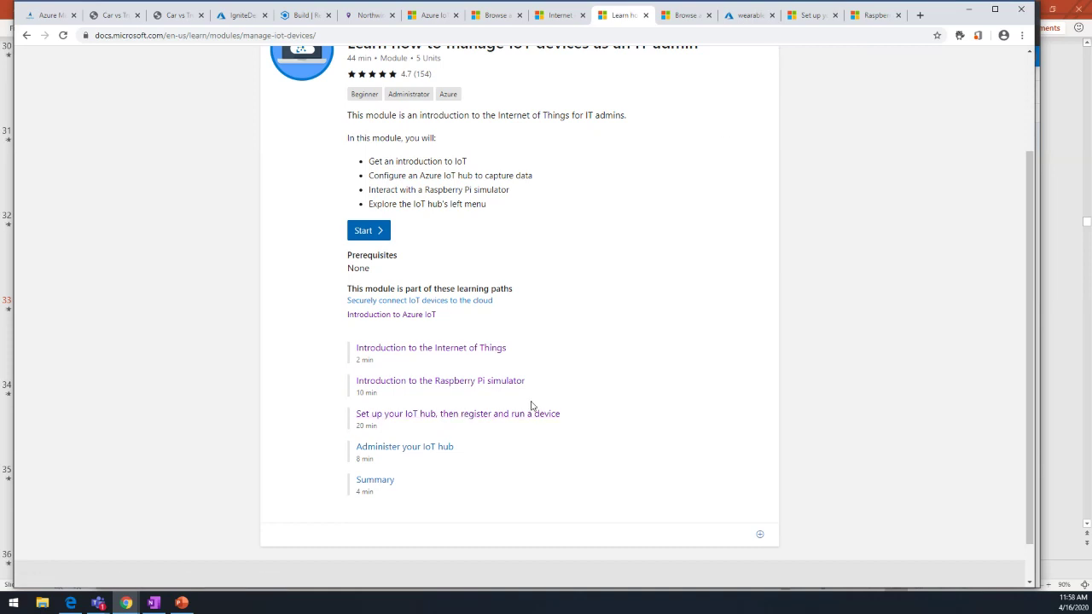
{"action": "left_click", "coordinate": [810, 23]}
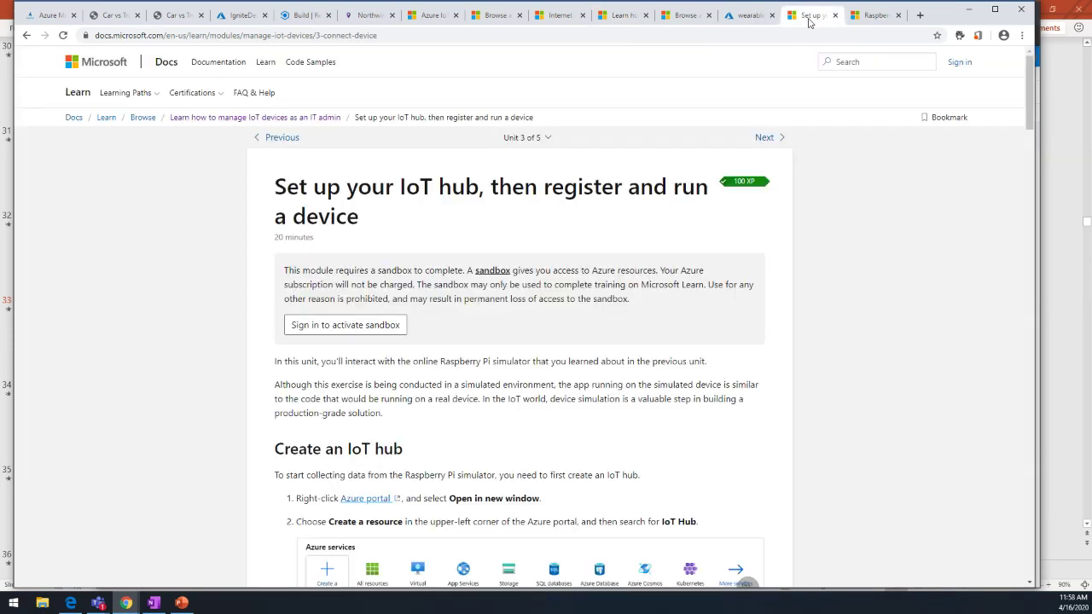
{"action": "scroll", "coordinate": [780, 357], "scroll_direction": "down", "scroll_amount": 3}
{"action": "scroll", "coordinate": [780, 357], "scroll_direction": "down", "scroll_amount": 20}
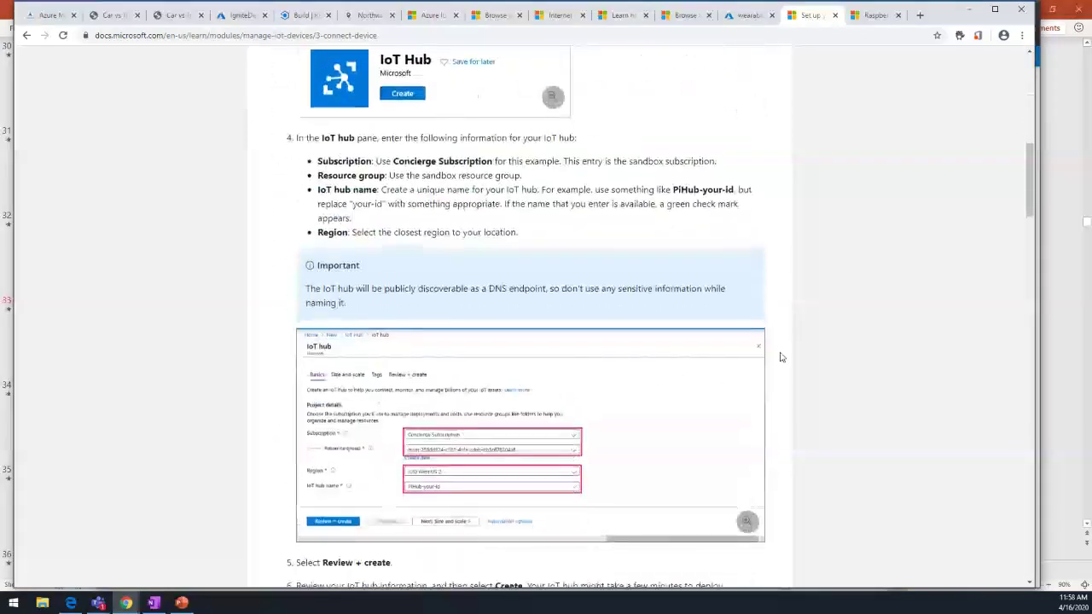
{"action": "scroll", "coordinate": [780, 357], "scroll_direction": "down", "scroll_amount": 3}
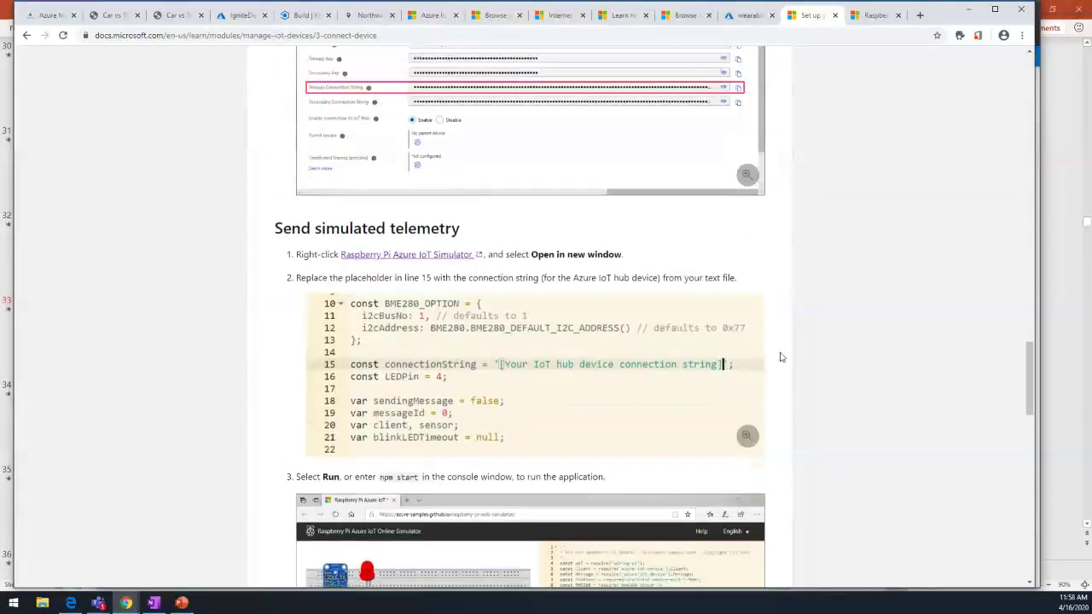
{"action": "scroll", "coordinate": [775, 357], "scroll_direction": "down", "scroll_amount": 2}
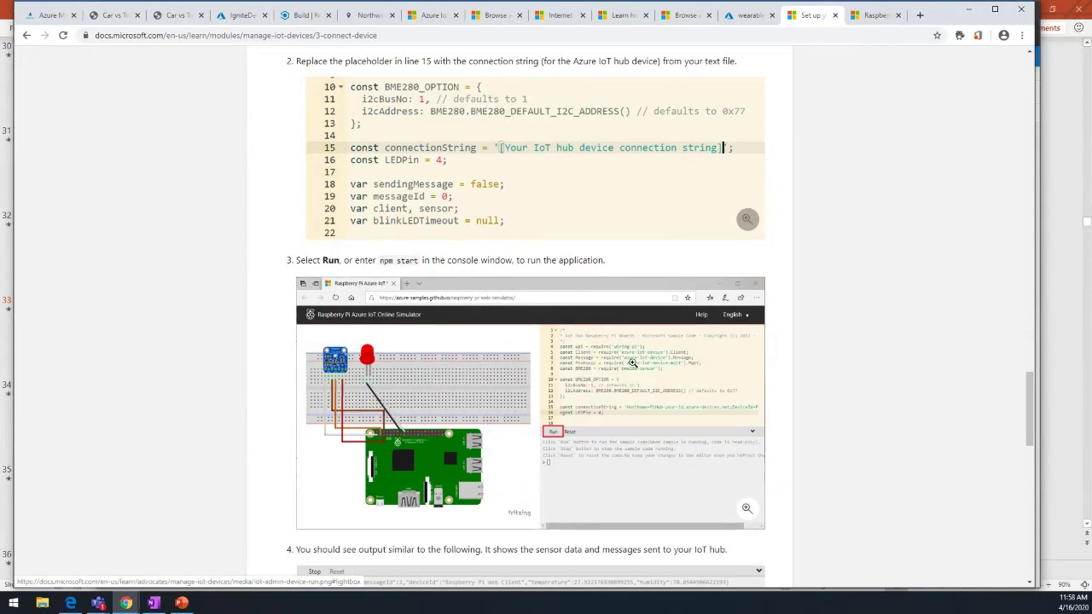
Narrow the browser window showing the configured simulator and open the Raspberry Pi Azure IoT simulator in the incognito window.
{"action": "left_click", "coordinate": [870, 15]}
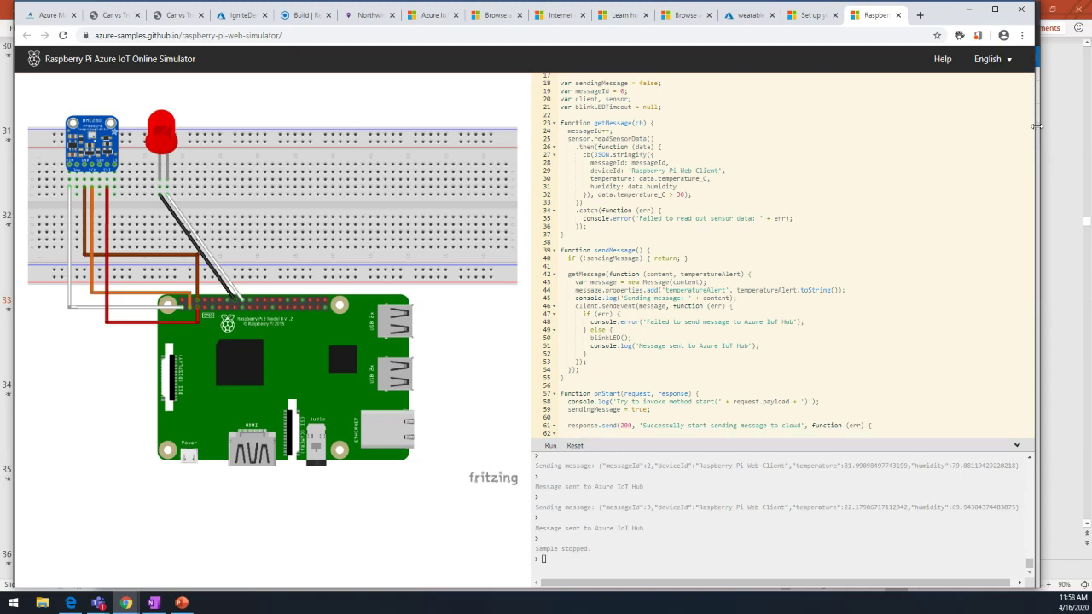
{"action": "left_click_drag", "start_coordinate": [1038, 114], "coordinate": [1012, 114]}
{"action": "left_click", "coordinate": [1032, 160]}
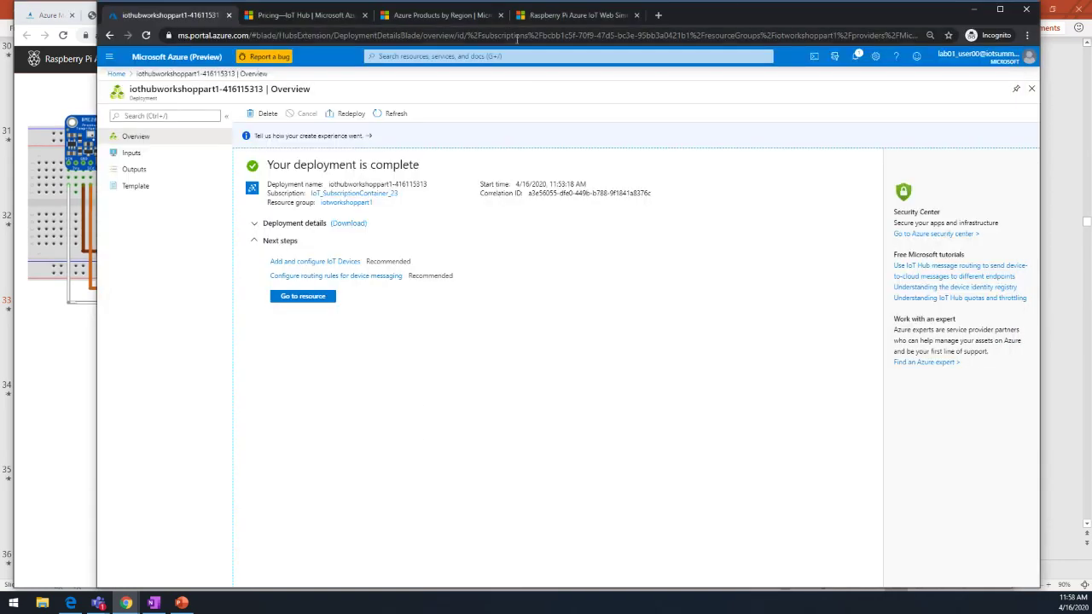
{"action": "left_click", "coordinate": [539, 18]}
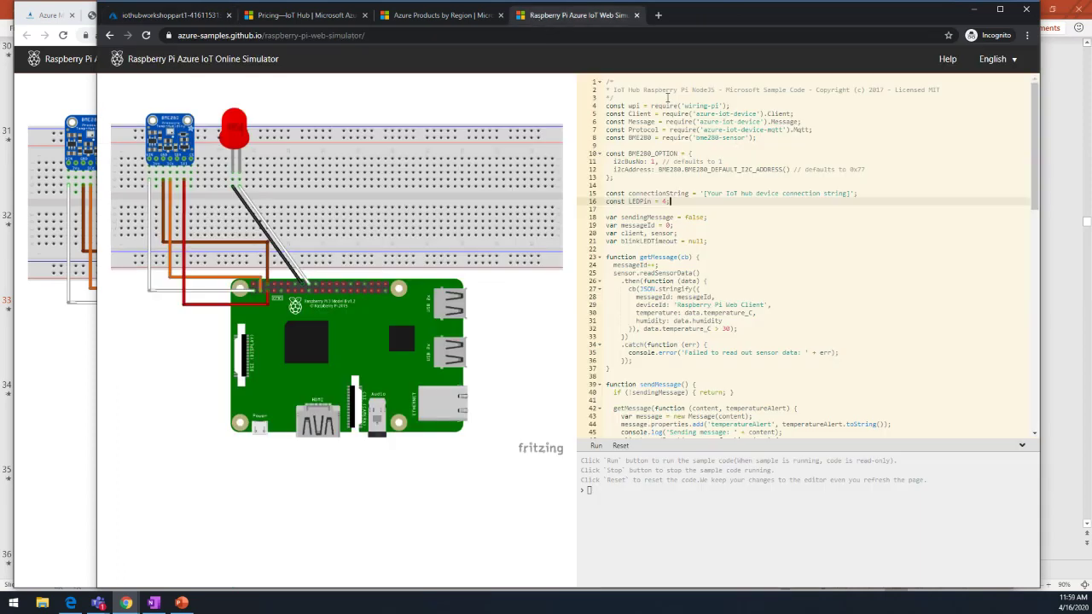
Examine the simulator's sample code, including the connection string line and the functions that read sensor data and send messages.
{"action": "left_click", "coordinate": [631, 193]}
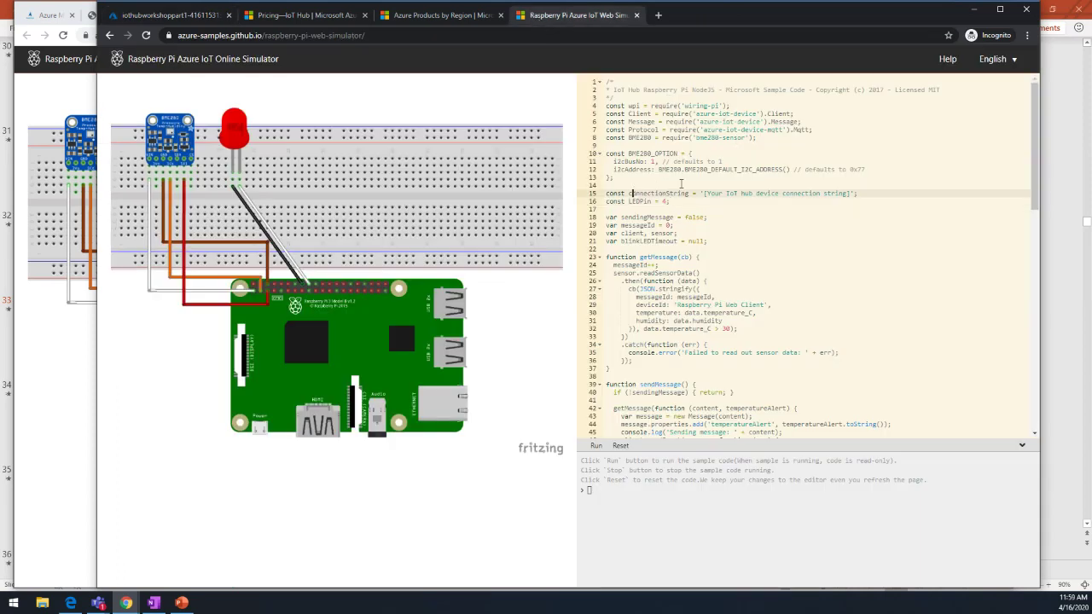
{"action": "right_click", "coordinate": [697, 193]}
{"action": "left_click", "coordinate": [883, 181]}
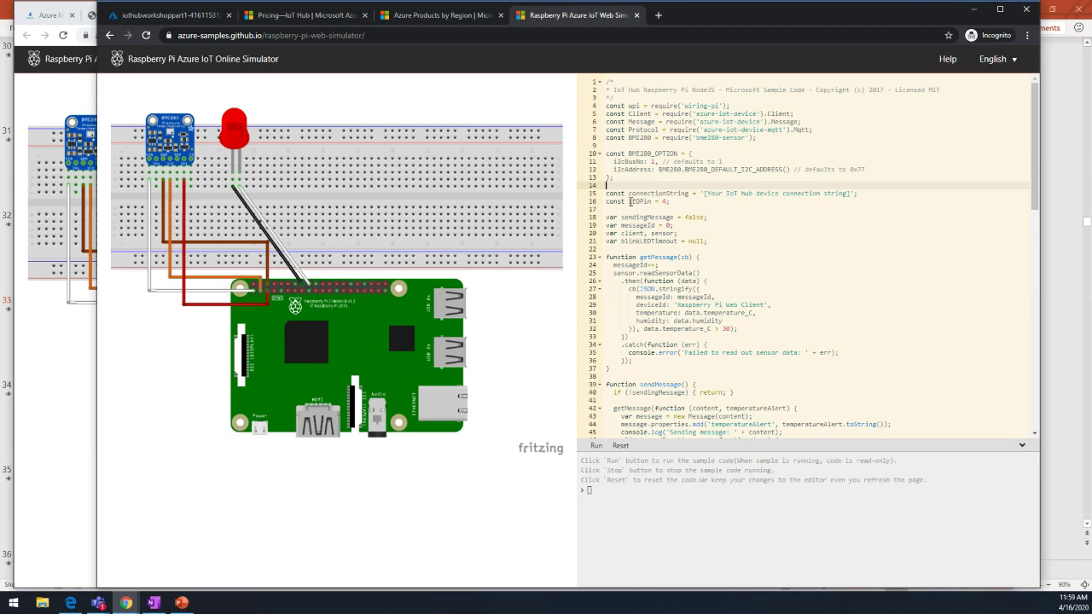
{"action": "key", "text": "Down"}
{"action": "key", "text": "Down"}
{"action": "key", "text": "Down"}
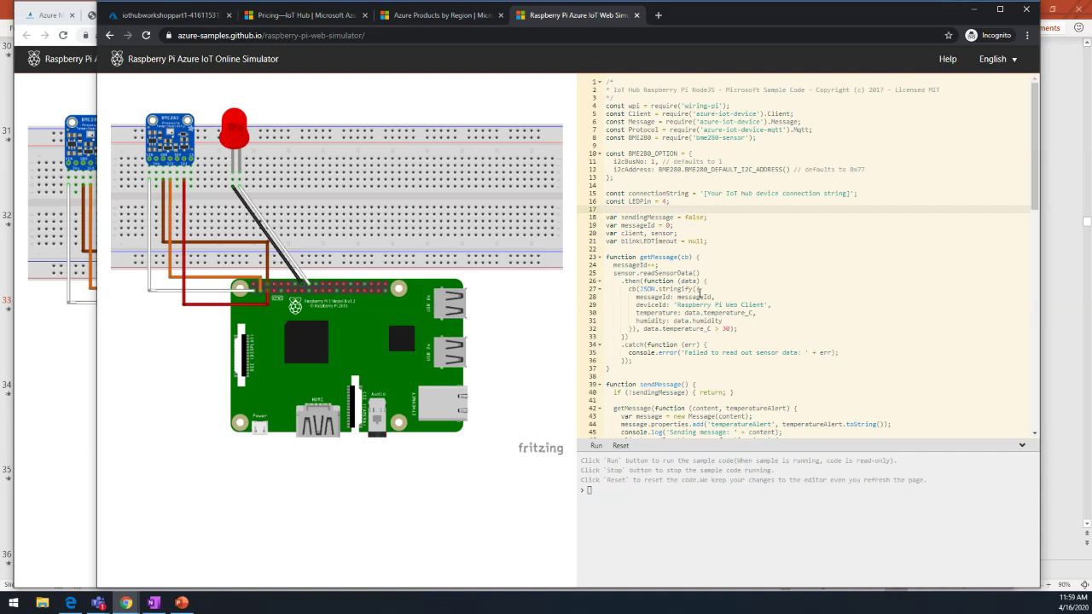
{"action": "scroll", "coordinate": [699, 292], "scroll_direction": "down", "scroll_amount": 2}
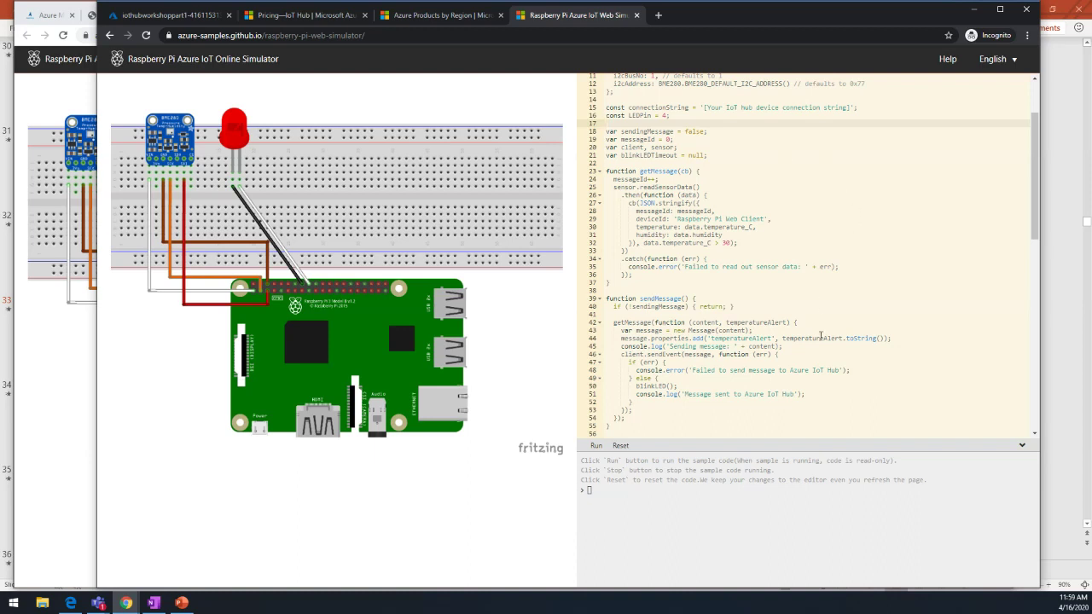
{"action": "scroll", "coordinate": [821, 336], "scroll_direction": "down", "scroll_amount": 4}
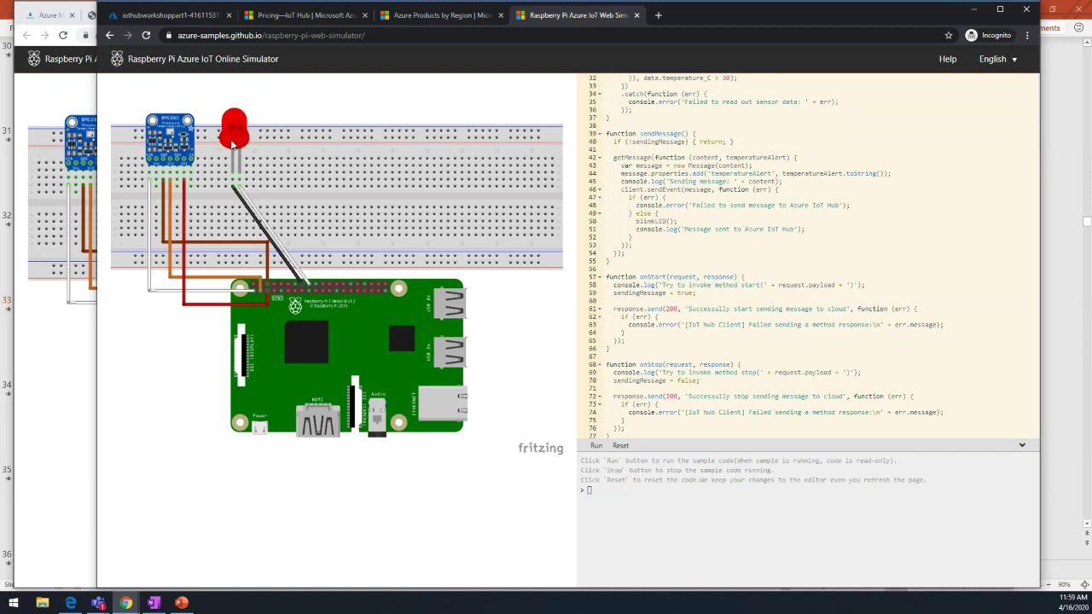
{"action": "scroll", "coordinate": [694, 220], "scroll_direction": "up", "scroll_amount": 4}
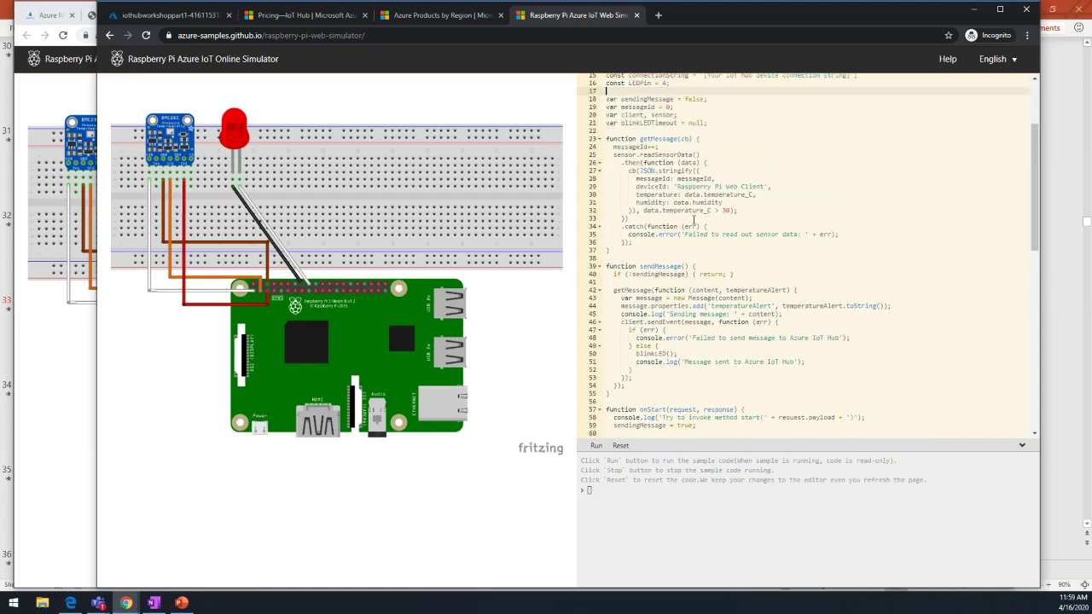
Copy the primary connection string of wearabledevice from its details page in the Azure portal.
{"action": "left_click", "coordinate": [67, 393]}
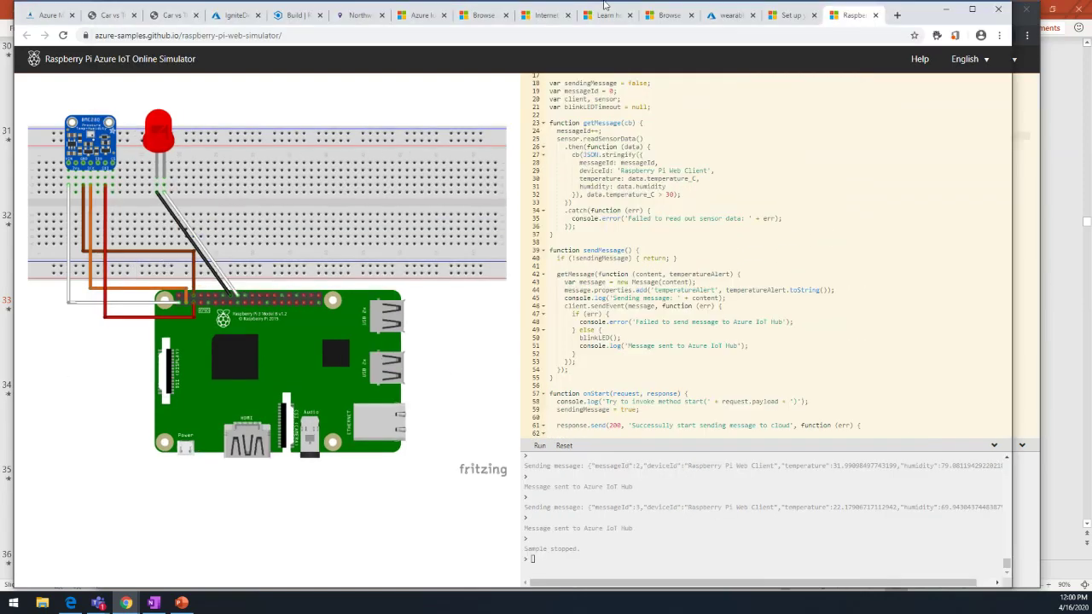
{"action": "left_click", "coordinate": [717, 19]}
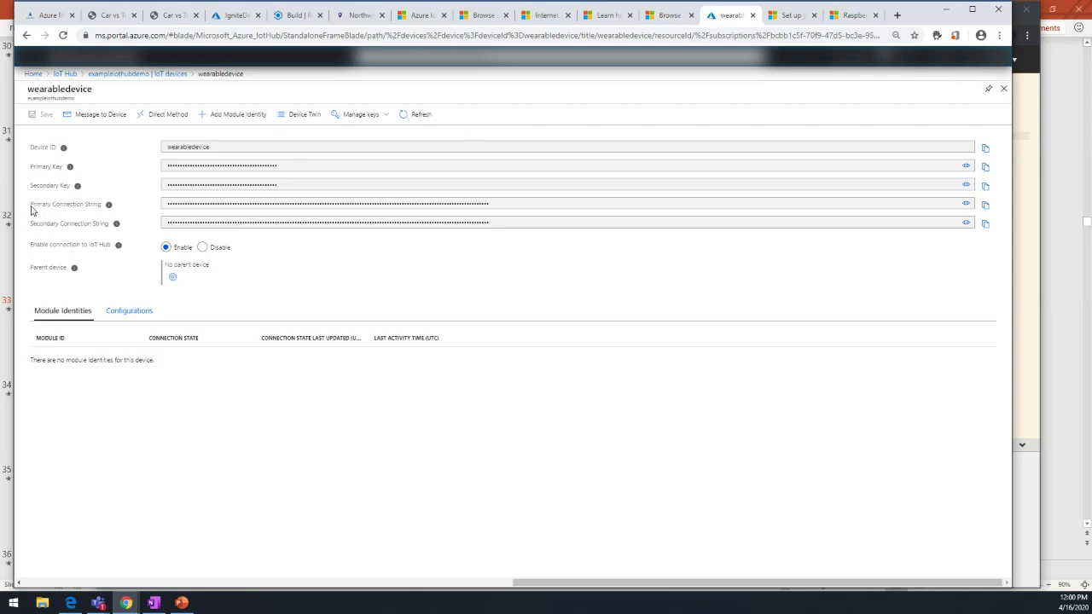
{"action": "left_click", "coordinate": [986, 207]}
Locate the device connection string placeholder on line 15 of the sample code in the incognito simulator.
{"action": "left_click", "coordinate": [1035, 211]}
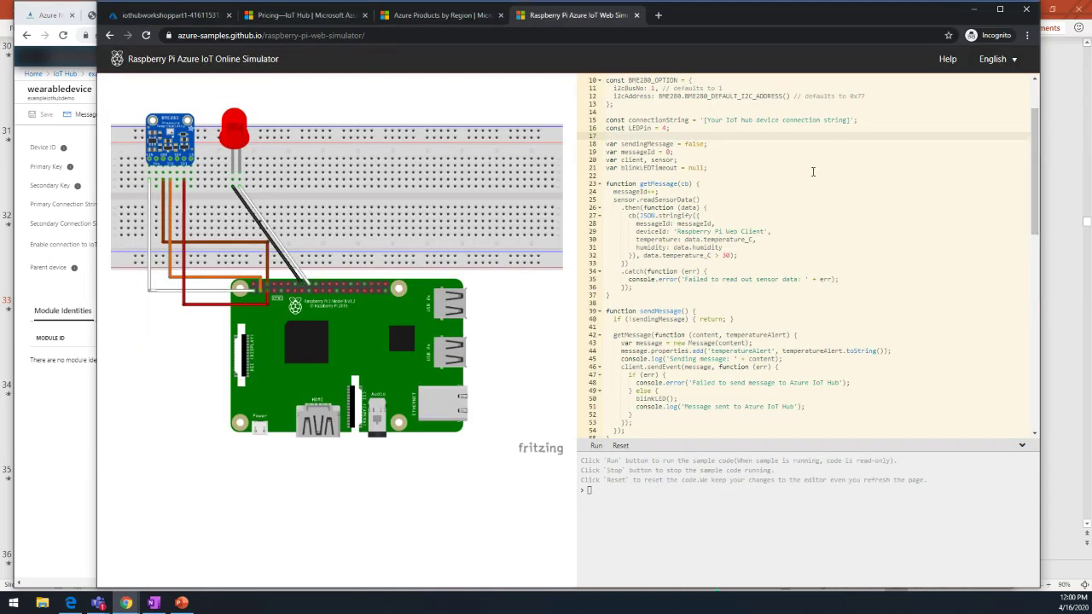
{"action": "left_click", "coordinate": [846, 162]}
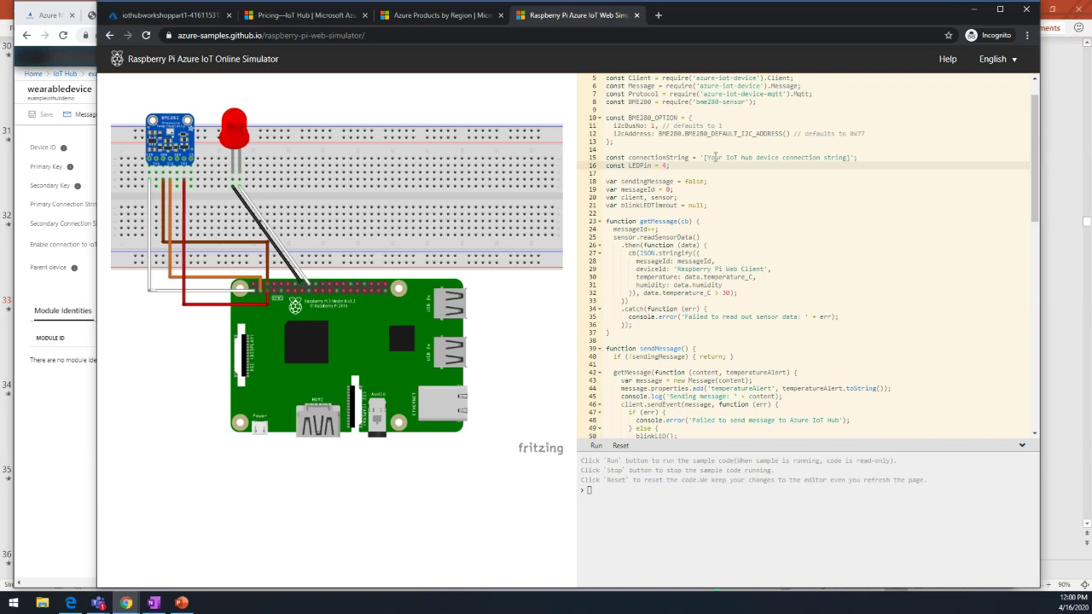
{"action": "left_click", "coordinate": [714, 158]}
{"action": "left_click", "coordinate": [718, 186]}
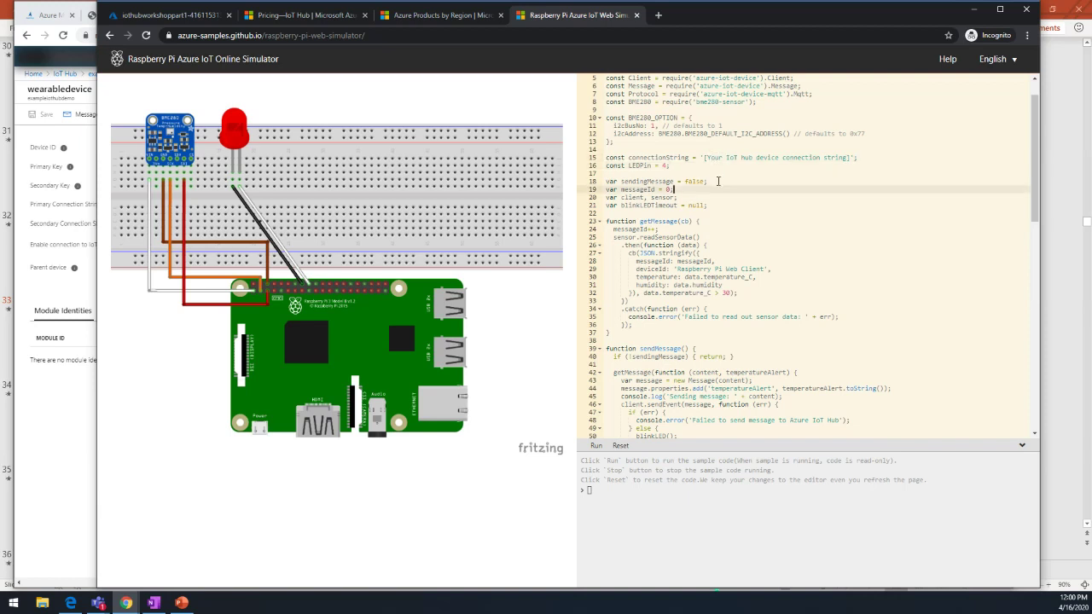
{"action": "left_click", "coordinate": [703, 161]}
{"action": "left_click", "coordinate": [730, 157]}
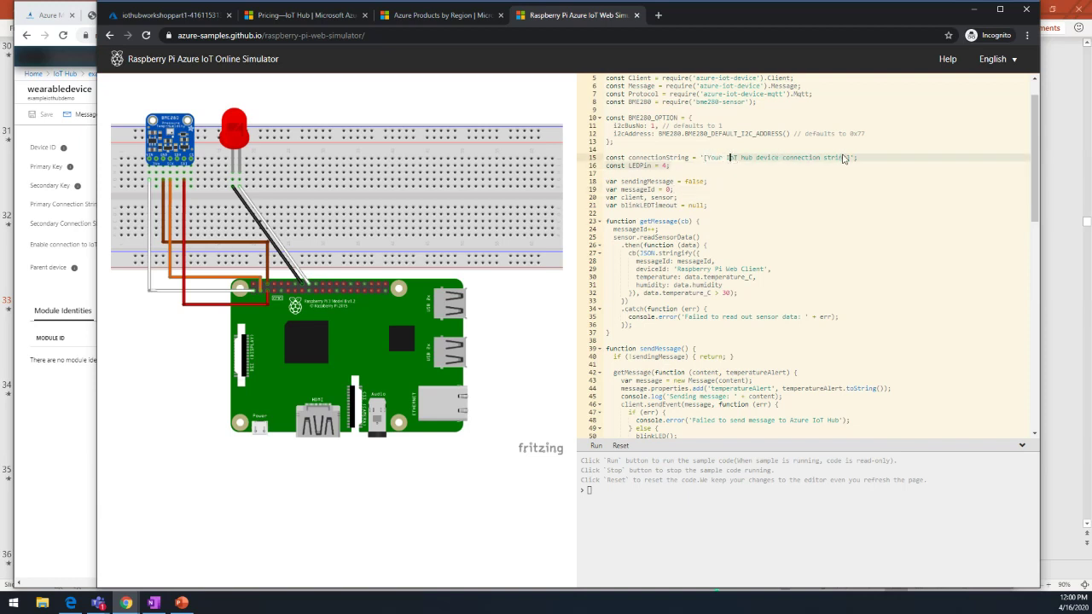
{"action": "left_click", "coordinate": [832, 161]}
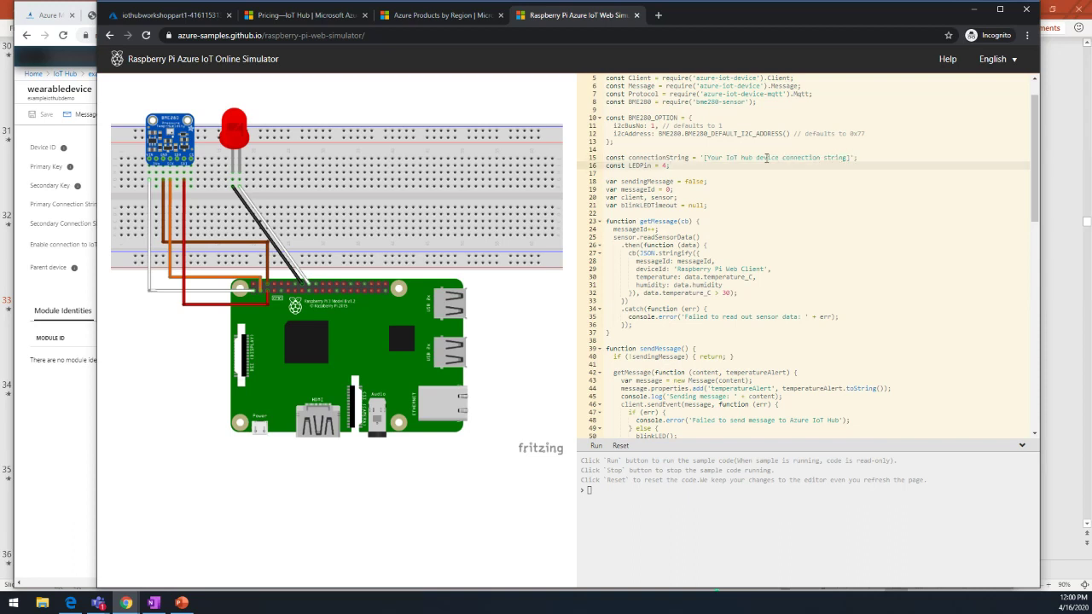
{"action": "left_click_drag", "start_coordinate": [850, 158], "coordinate": [698, 158]}
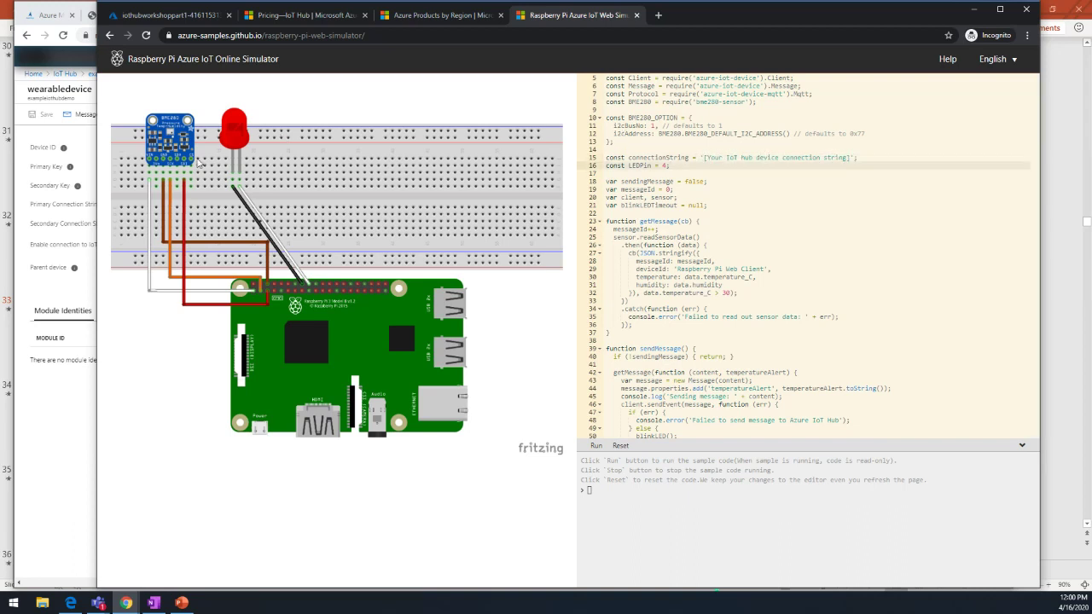
Run the sample in the already configured Raspberry Pi simulator to send telemetry, and return to the wearabledevice page in the portal.
{"action": "left_click", "coordinate": [44, 500]}
{"action": "left_click", "coordinate": [841, 15]}
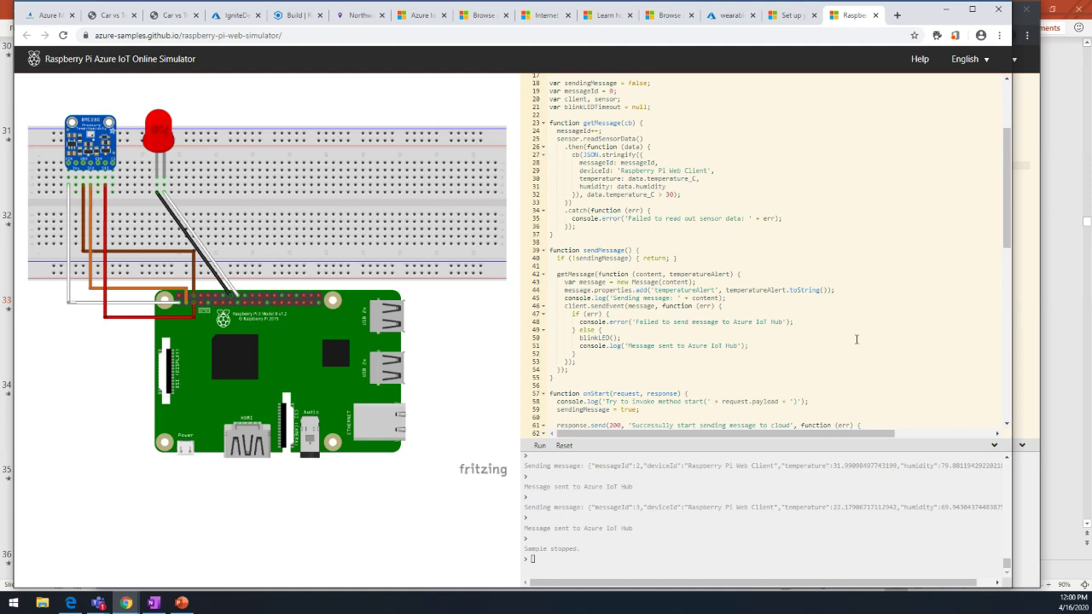
{"action": "left_click", "coordinate": [539, 445]}
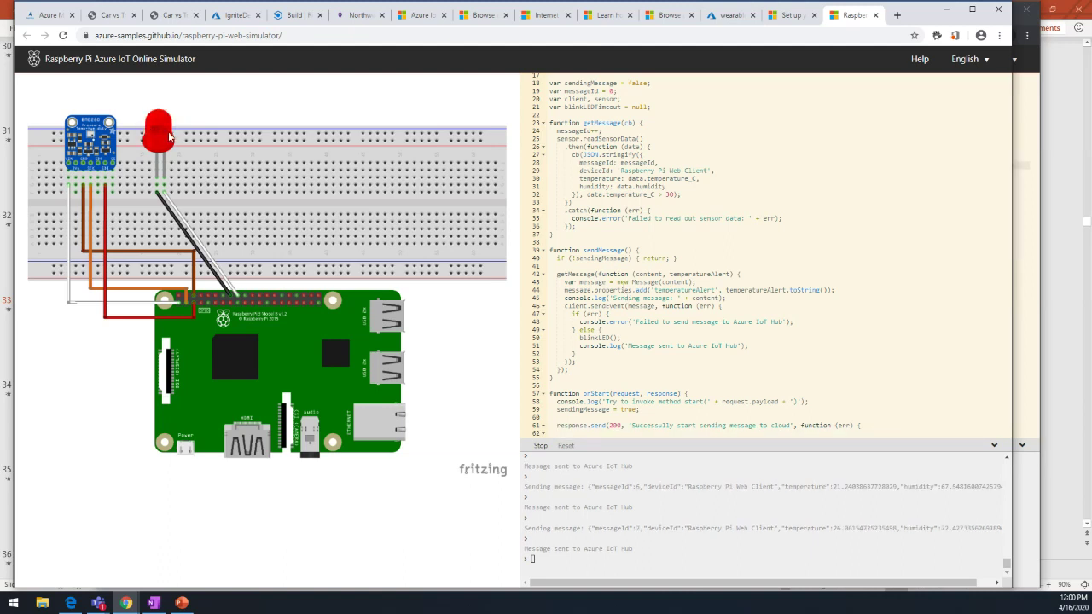
{"action": "left_click", "coordinate": [732, 15]}
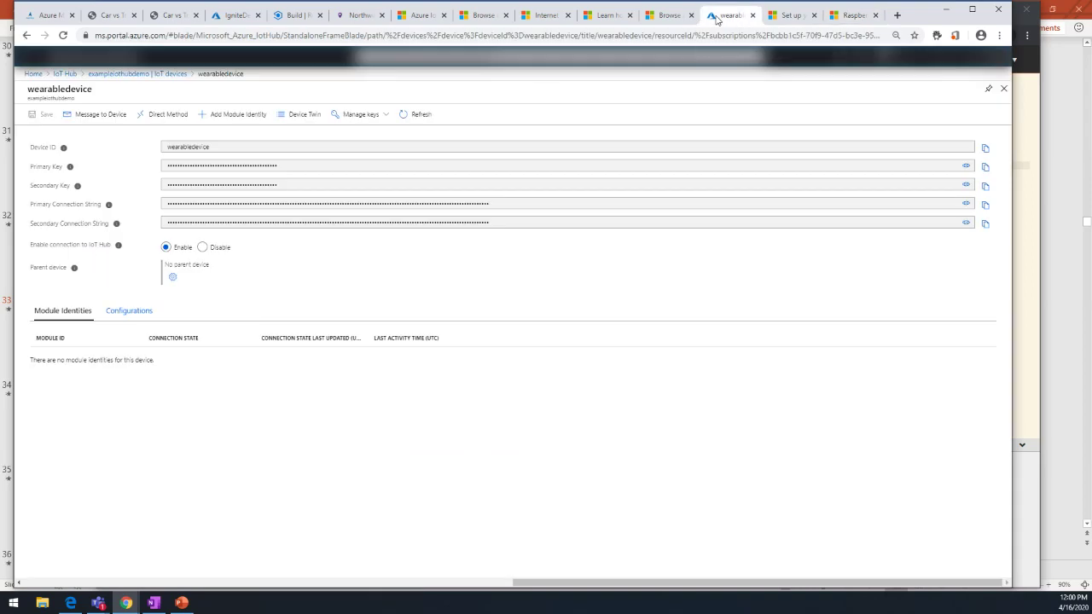
Examine the overview of the exampleiothubdemo hub, including its IoT Hub usage, device twin operations and device-to-cloud message charts and its settings list.
{"action": "left_click", "coordinate": [128, 74]}
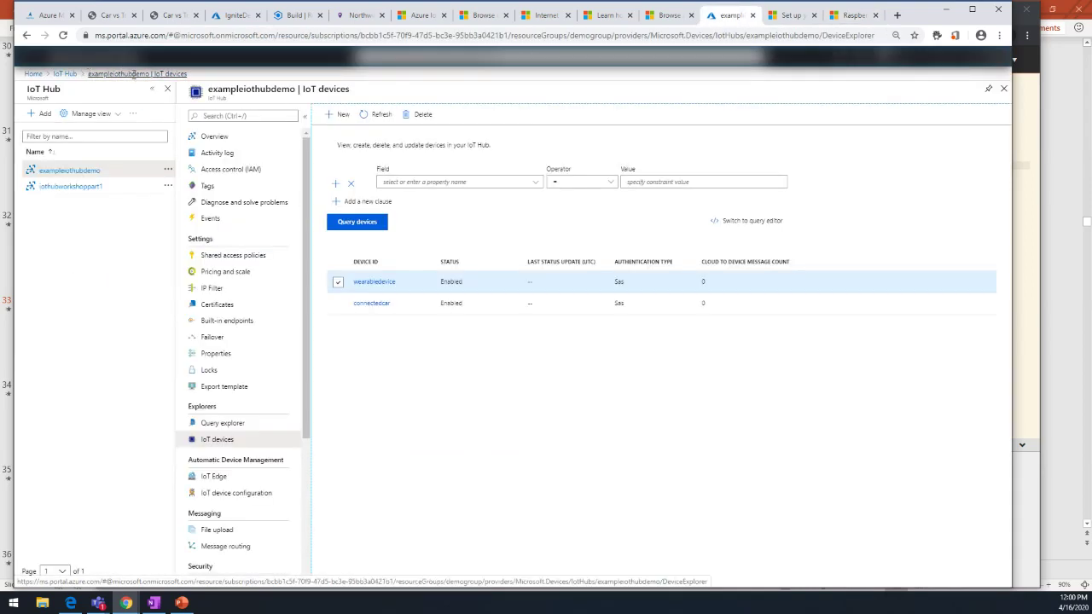
{"action": "left_click", "coordinate": [214, 140]}
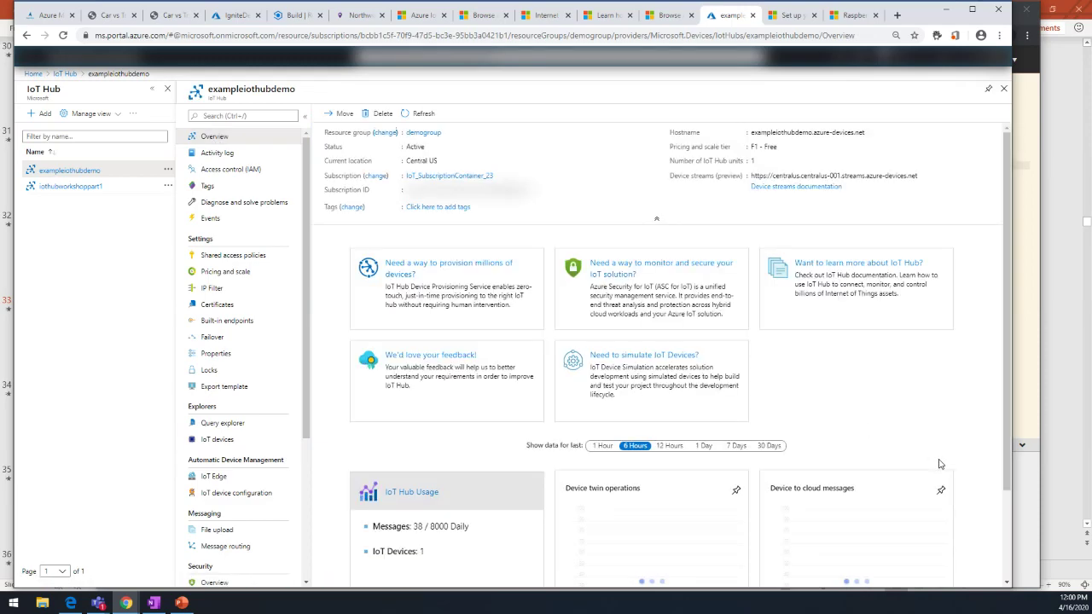
{"action": "scroll", "coordinate": [939, 463], "scroll_direction": "down", "scroll_amount": 3}
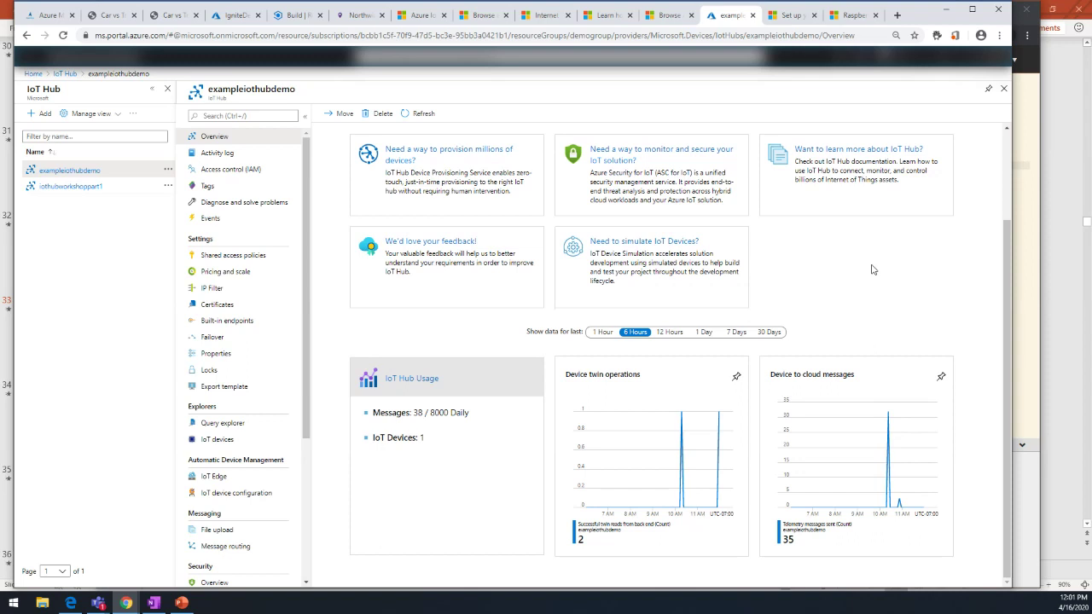
{"action": "scroll", "coordinate": [872, 270], "scroll_direction": "up", "scroll_amount": 3}
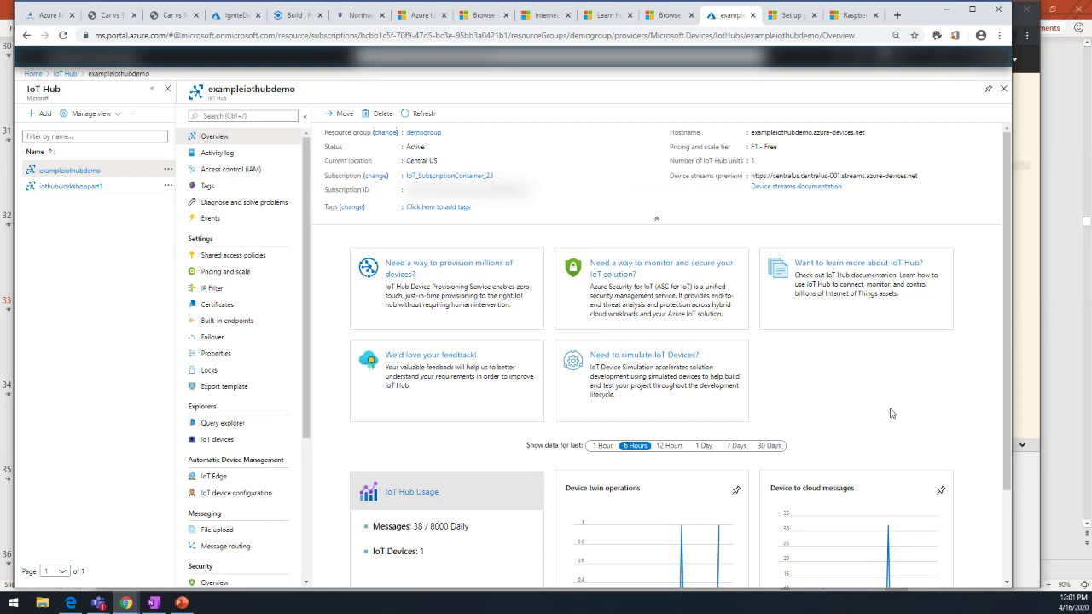
{"action": "scroll", "coordinate": [891, 414], "scroll_direction": "down", "scroll_amount": 1}
{"action": "scroll", "coordinate": [891, 414], "scroll_direction": "up", "scroll_amount": 1}
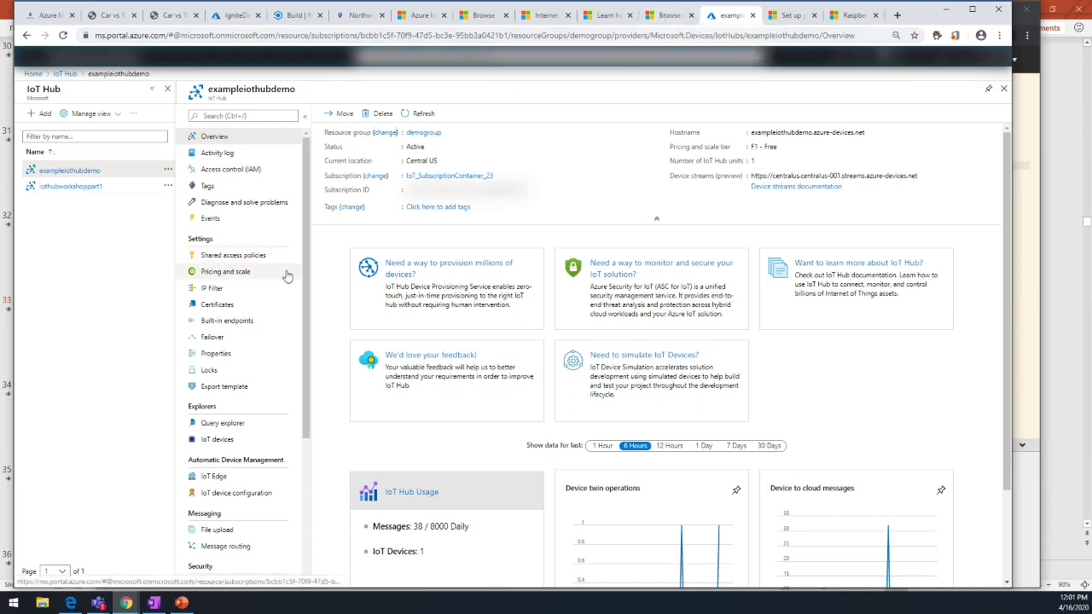
{"action": "left_click_drag", "start_coordinate": [303, 253], "coordinate": [310, 314]}
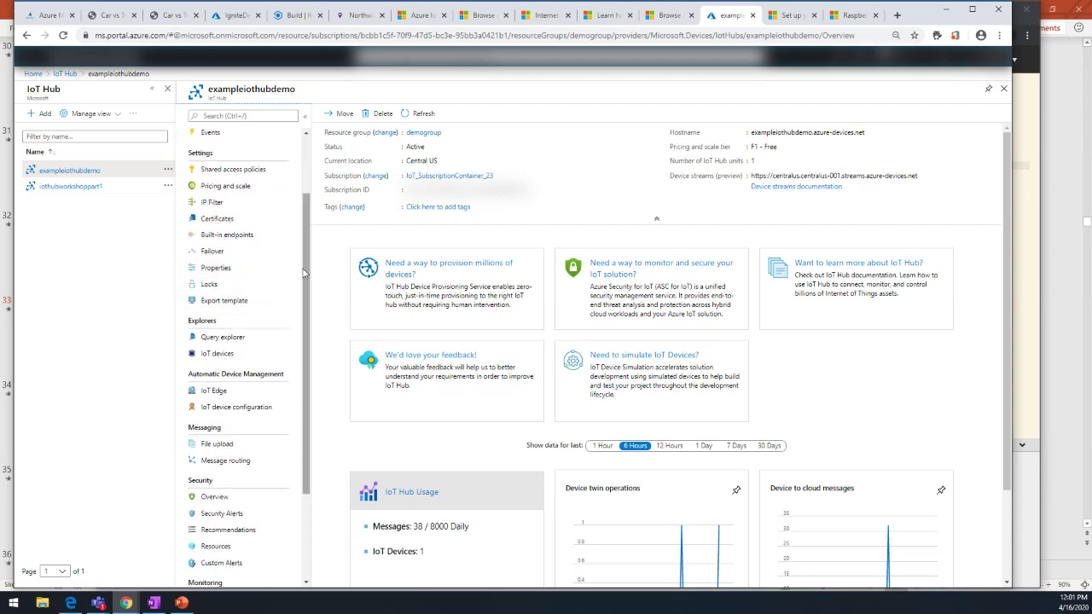
{"action": "left_click_drag", "start_coordinate": [308, 267], "coordinate": [307, 194]}
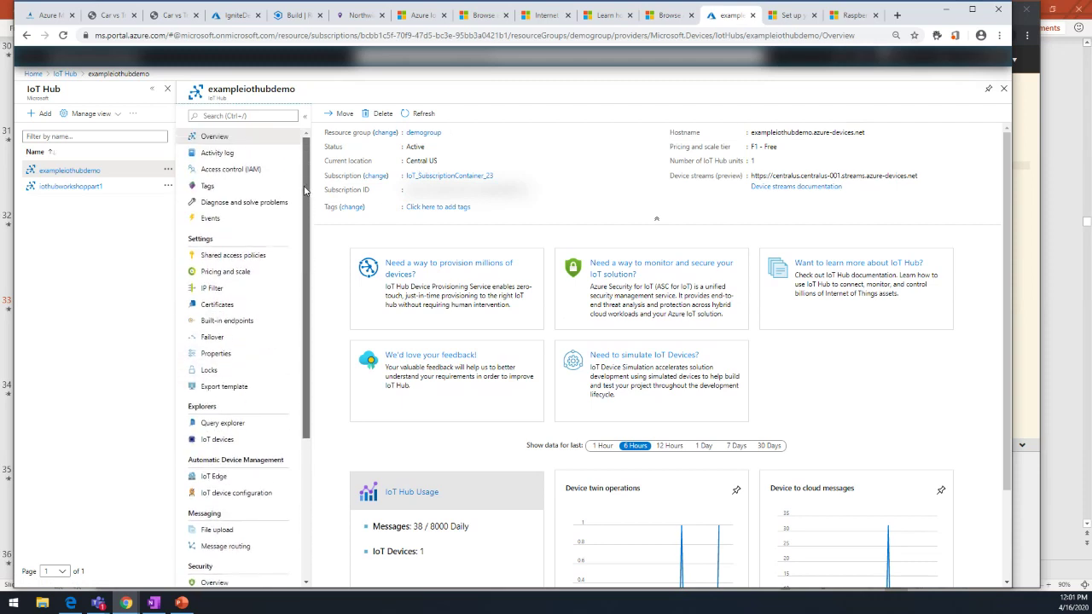
Switch to the incognito Azure portal window and open the list of Device Provisioning Services from the portal home.
{"action": "left_click", "coordinate": [1025, 224]}
{"action": "left_click", "coordinate": [421, 15]}
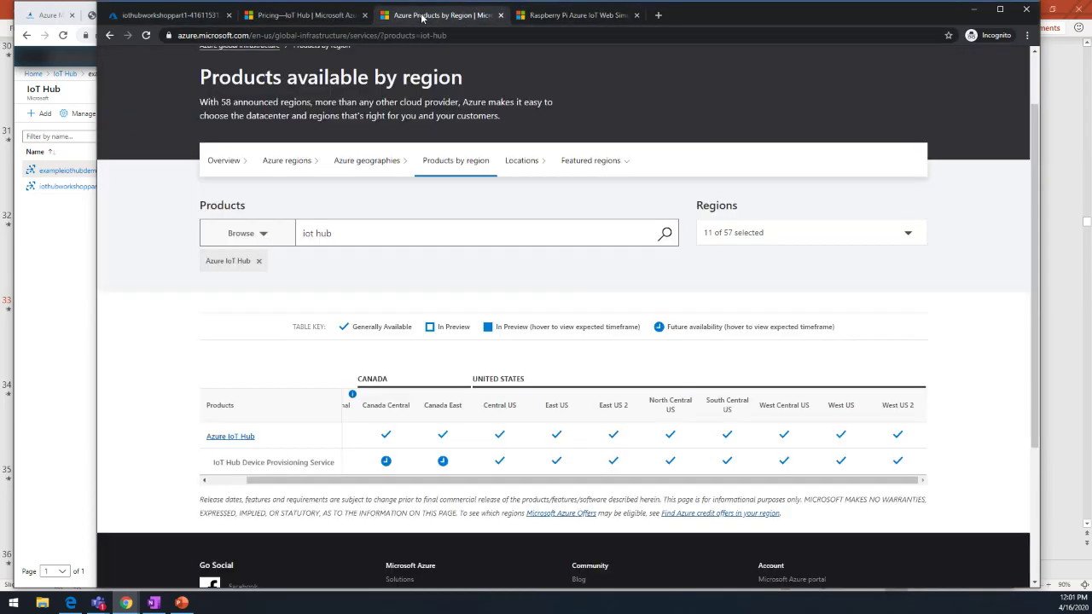
{"action": "left_click", "coordinate": [171, 16]}
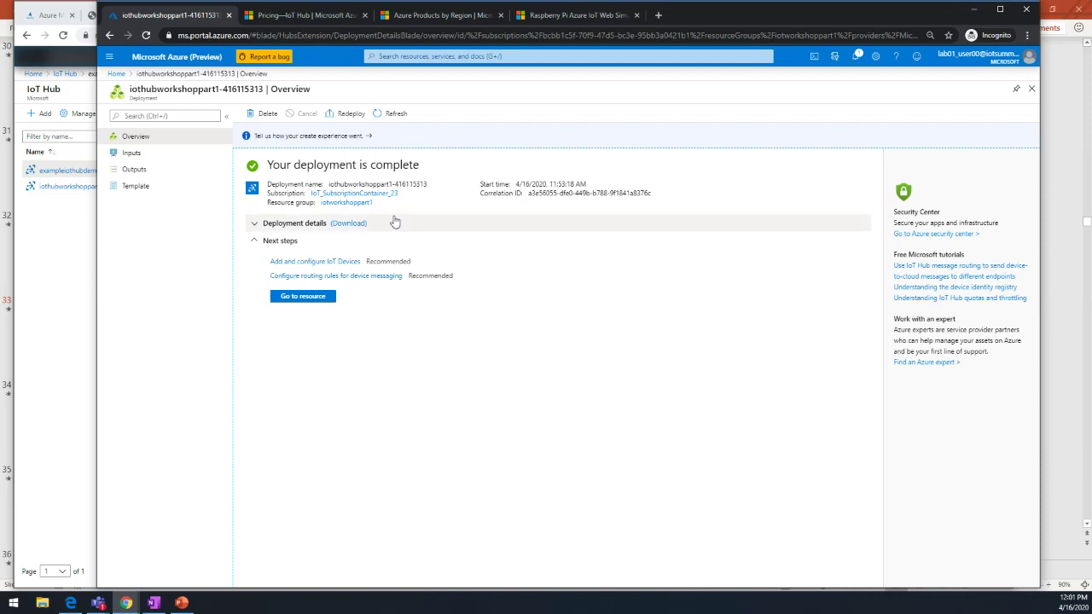
{"action": "left_click", "coordinate": [116, 74]}
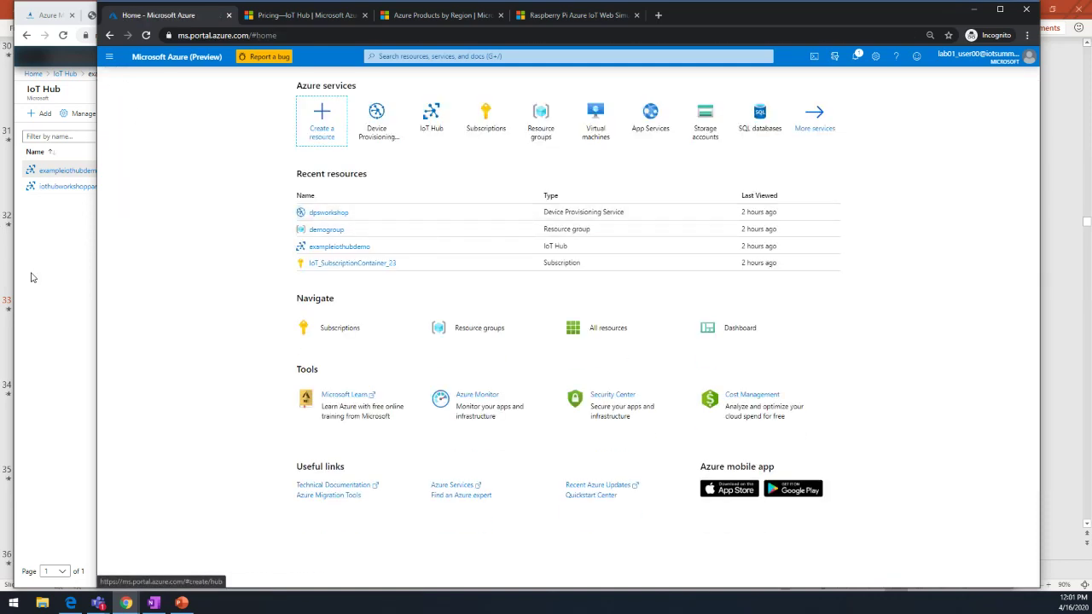
{"action": "mouse_move", "coordinate": [376, 120]}
{"action": "left_click", "coordinate": [376, 120]}
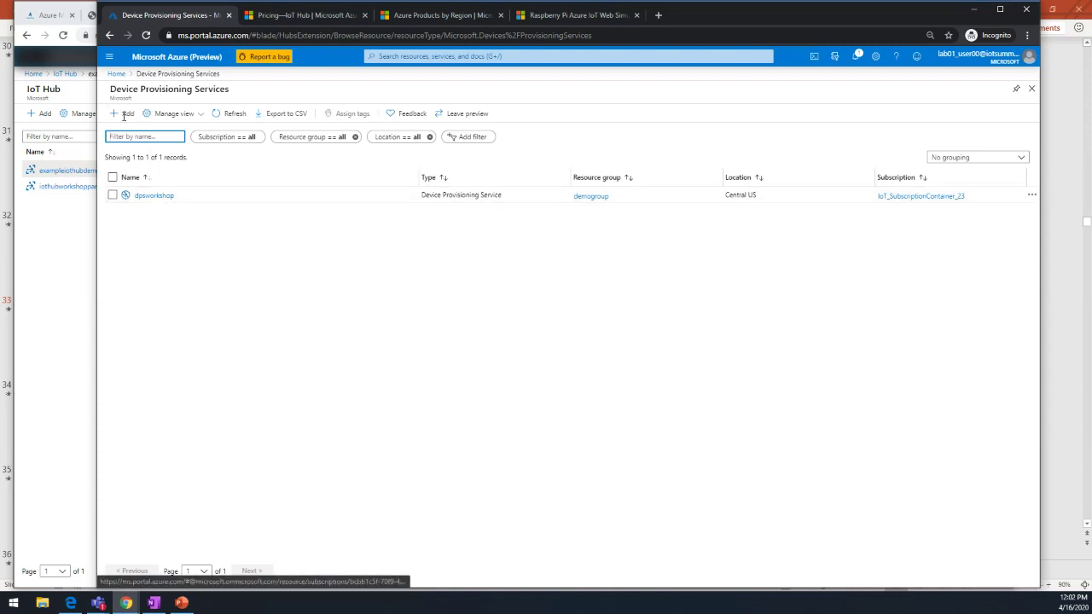
Create an IoT Hub Device Provisioning Service named dpsworkshopiot in the resource group iotworkshoppart1.
{"action": "left_click", "coordinate": [124, 115]}
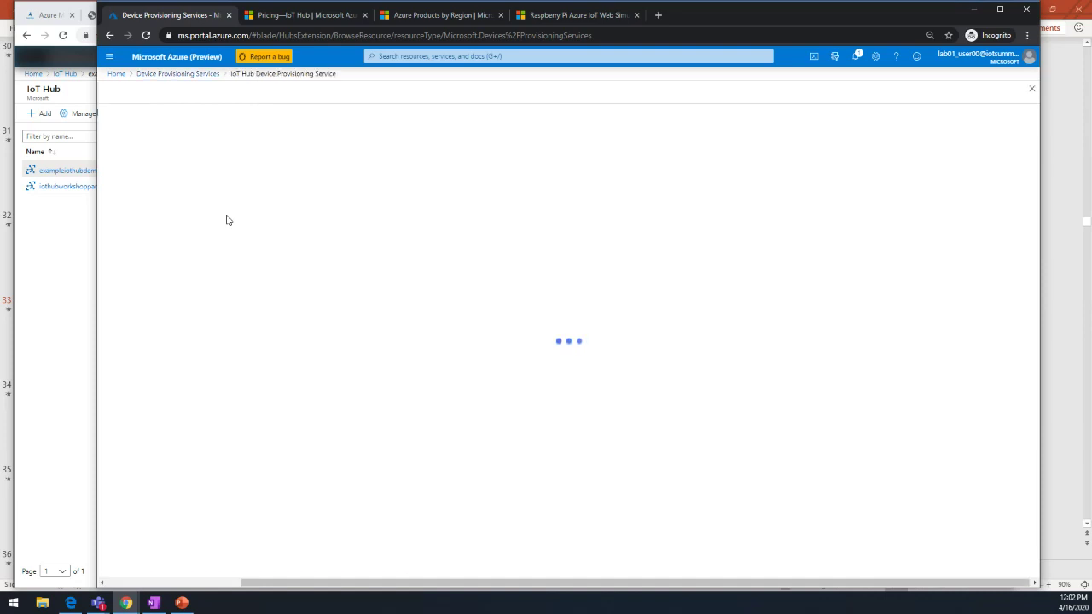
{"action": "left_click", "coordinate": [201, 128]}
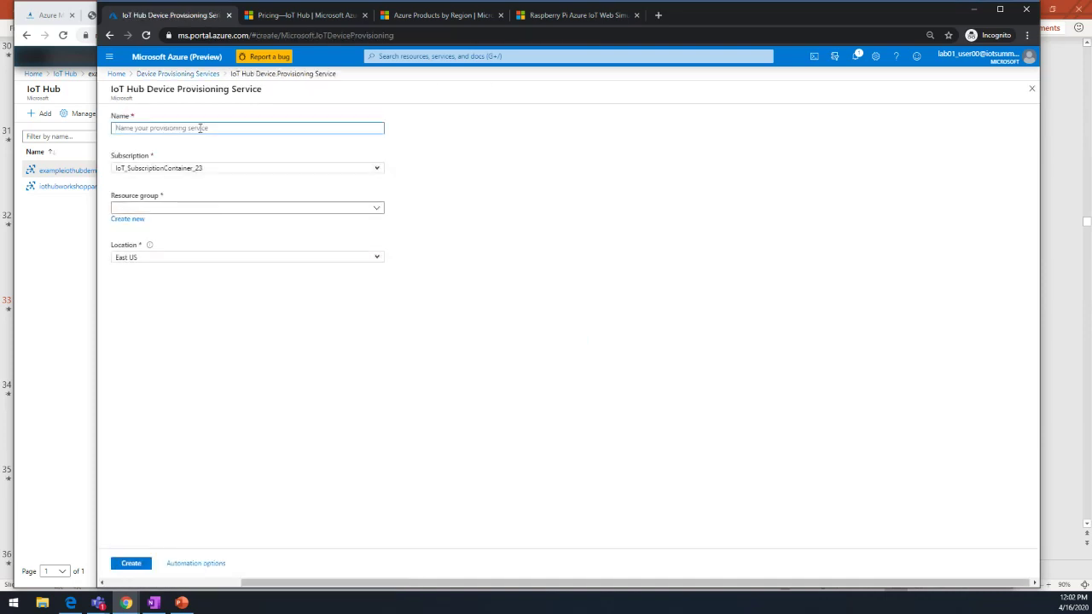
{"action": "type", "text": "dpsworkshopiot"}
{"action": "left_click", "coordinate": [168, 210]}
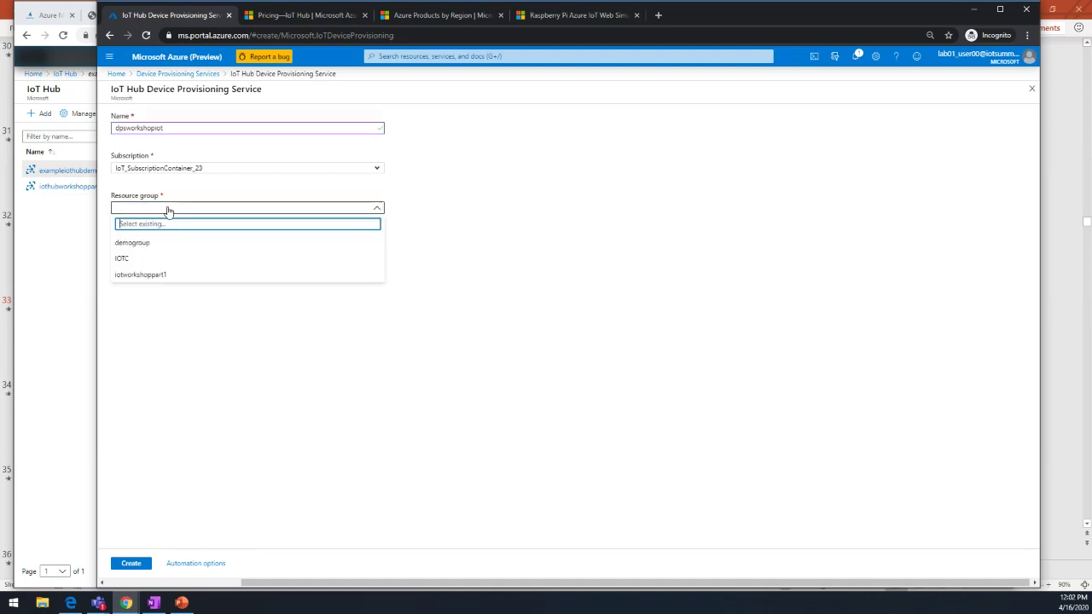
{"action": "left_click", "coordinate": [141, 275]}
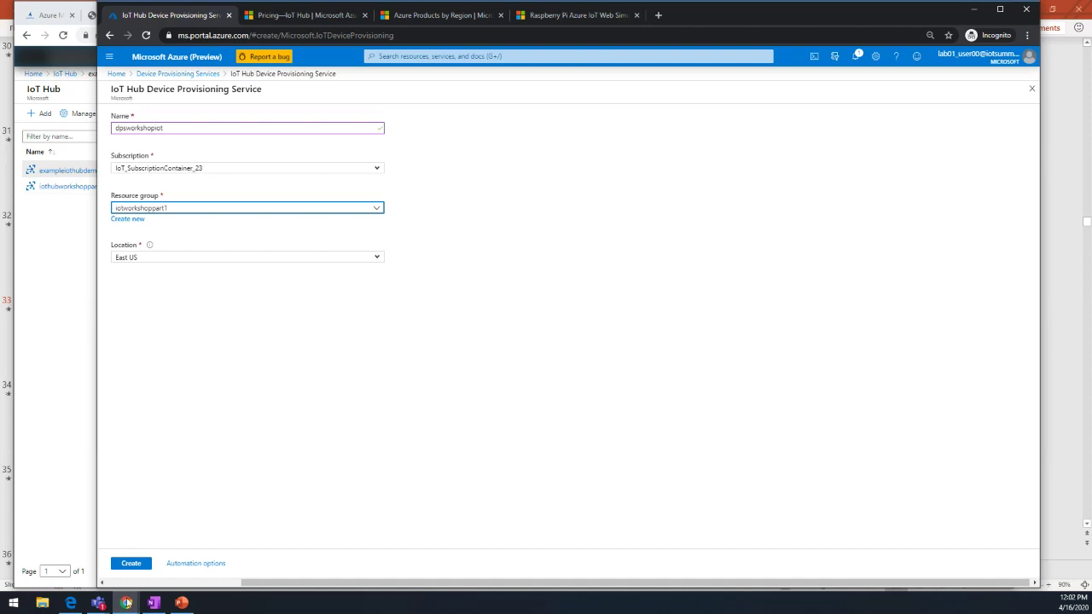
{"action": "left_click", "coordinate": [130, 565]}
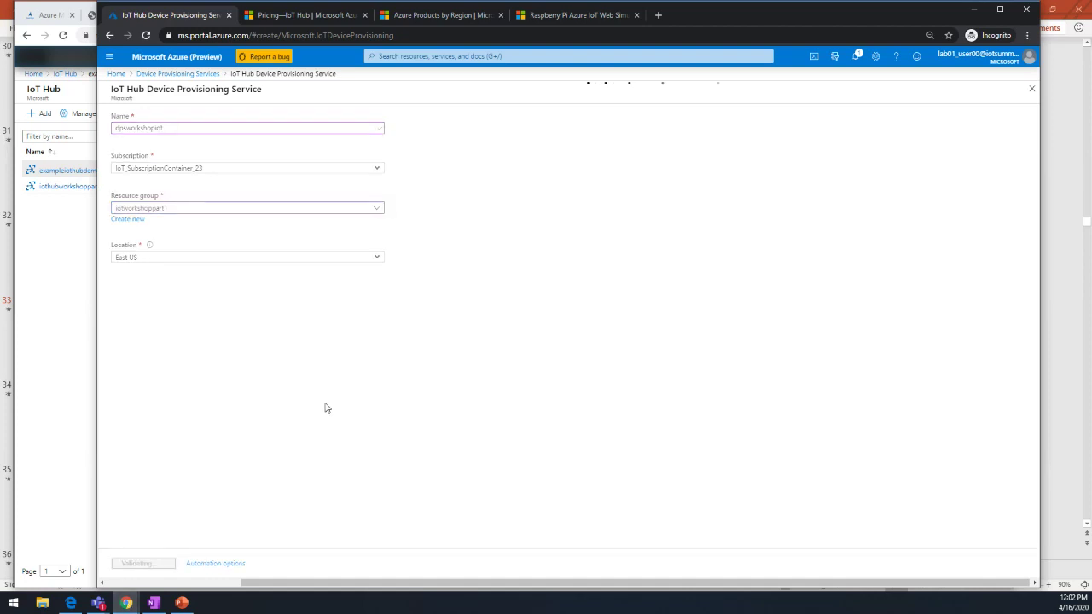
In the other Azure portal window, open the linked IoT hubs of the dpsworkshop Device Provisioning Service.
{"action": "left_click", "coordinate": [60, 363]}
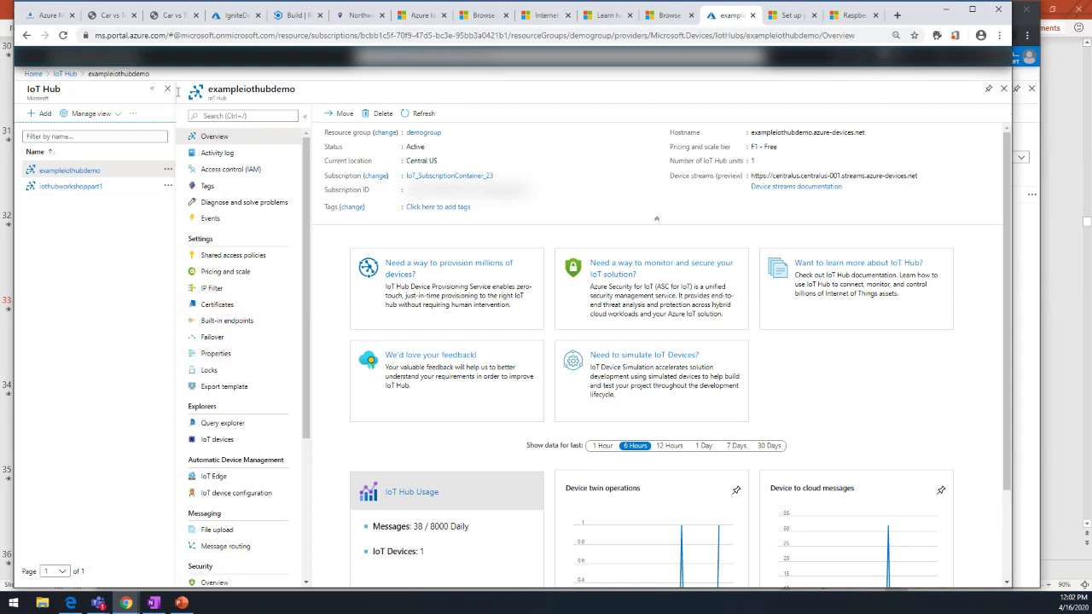
{"action": "left_click", "coordinate": [64, 75]}
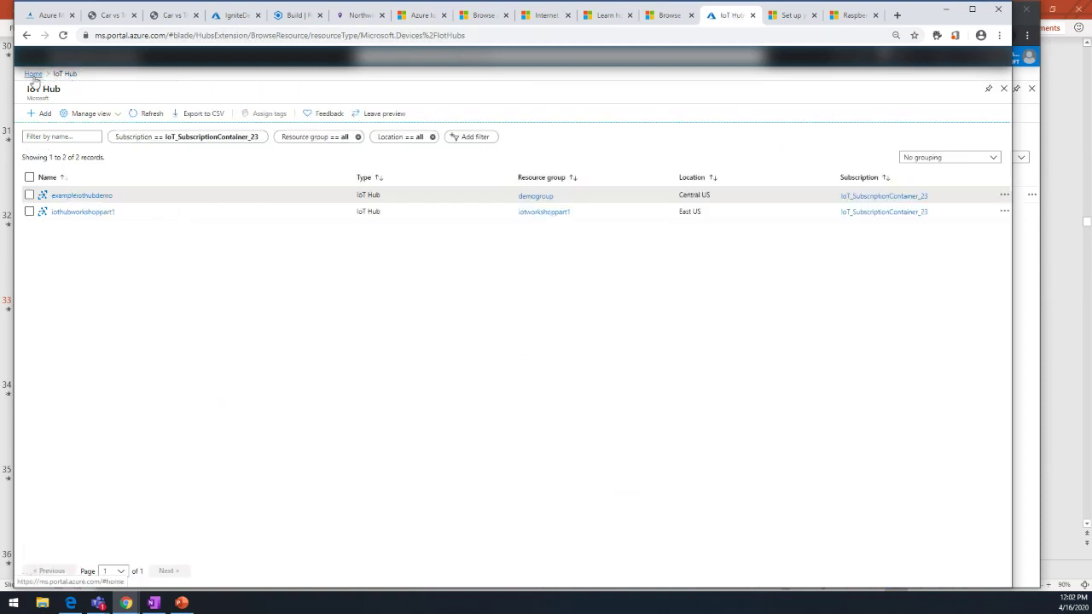
{"action": "left_click", "coordinate": [33, 74]}
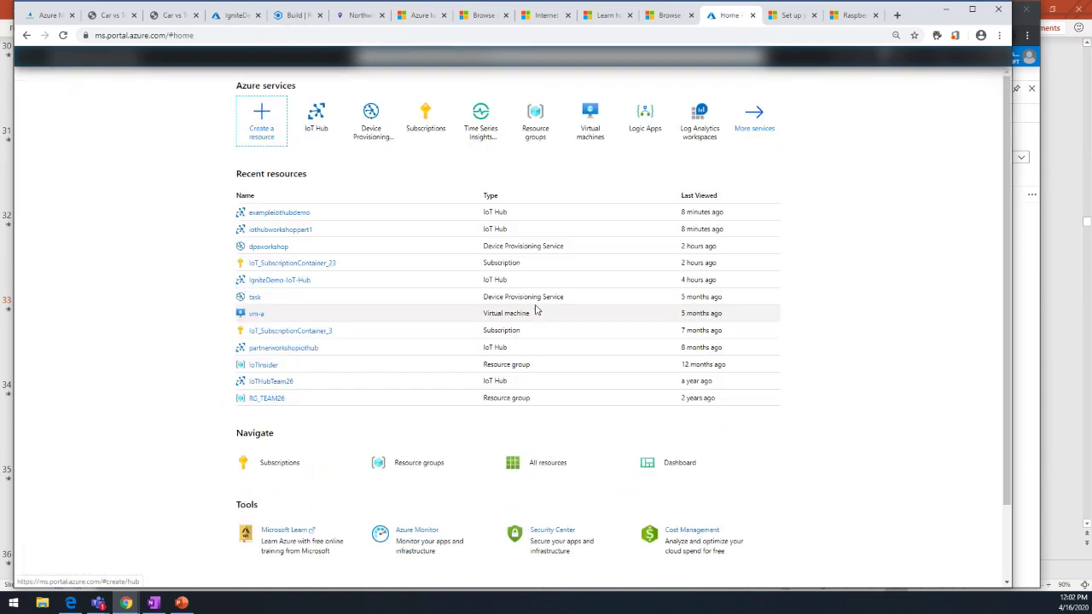
{"action": "left_click", "coordinate": [368, 118]}
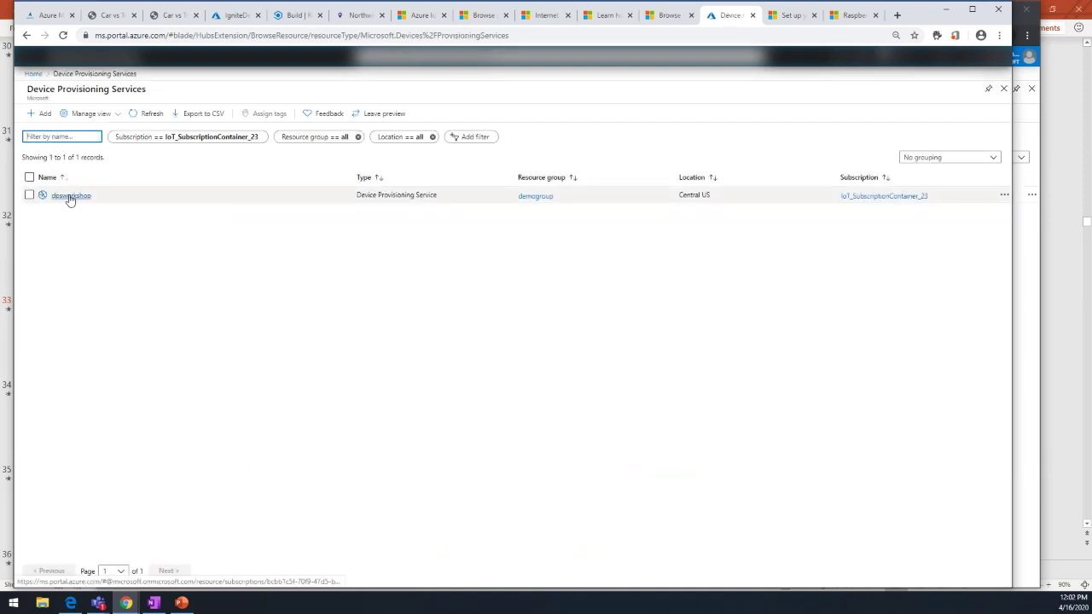
{"action": "left_click", "coordinate": [70, 197]}
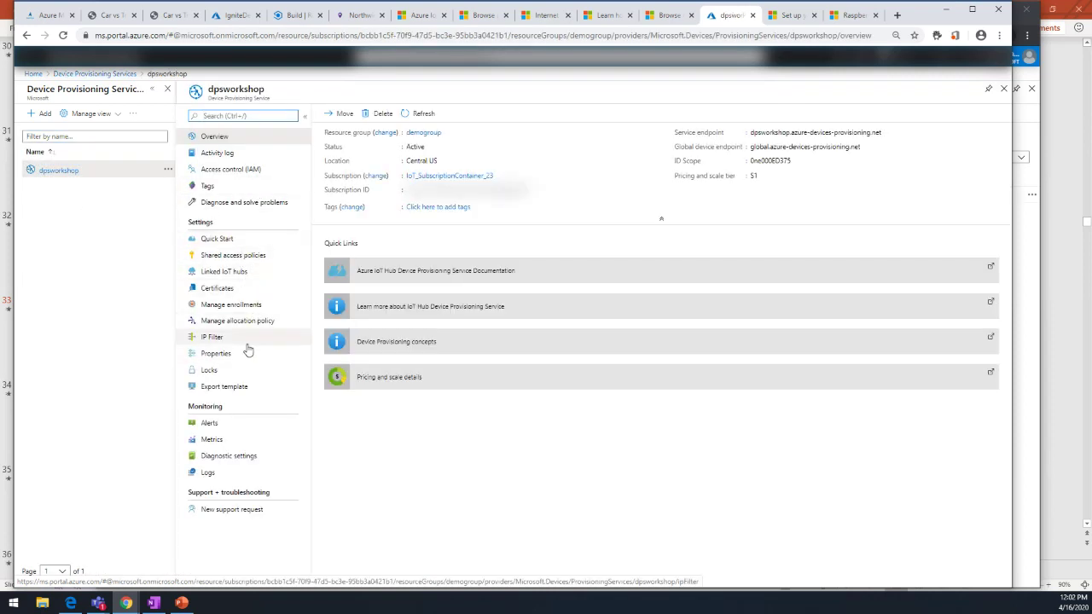
{"action": "left_click", "coordinate": [247, 279]}
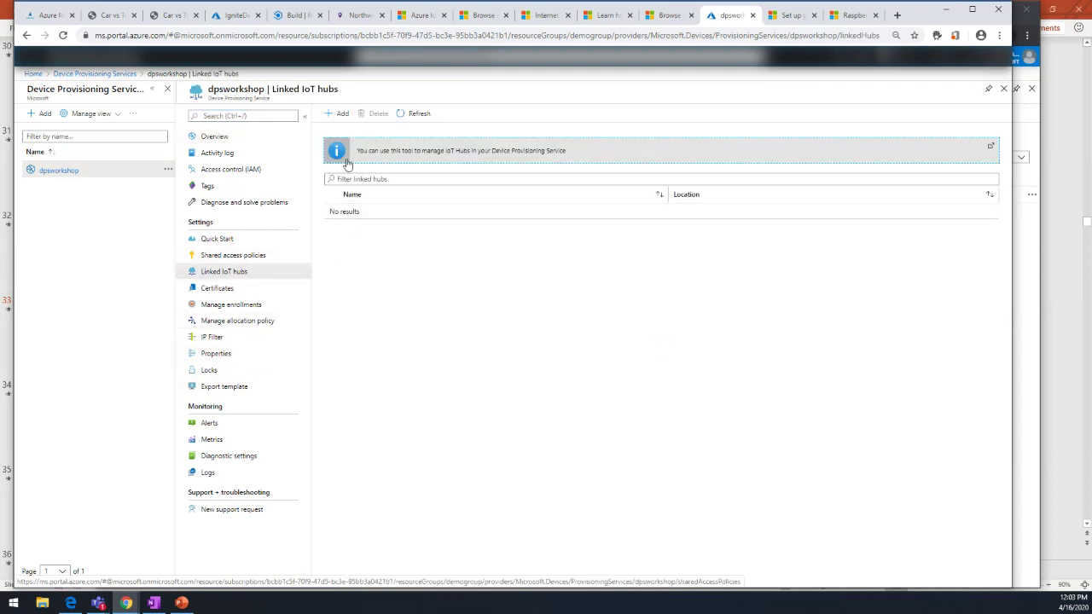
Link the IoT hub iothubworkshoppart1 to dpsworkshop with the iothubowner access policy and refresh the list of linked hubs.
{"action": "left_click", "coordinate": [337, 114]}
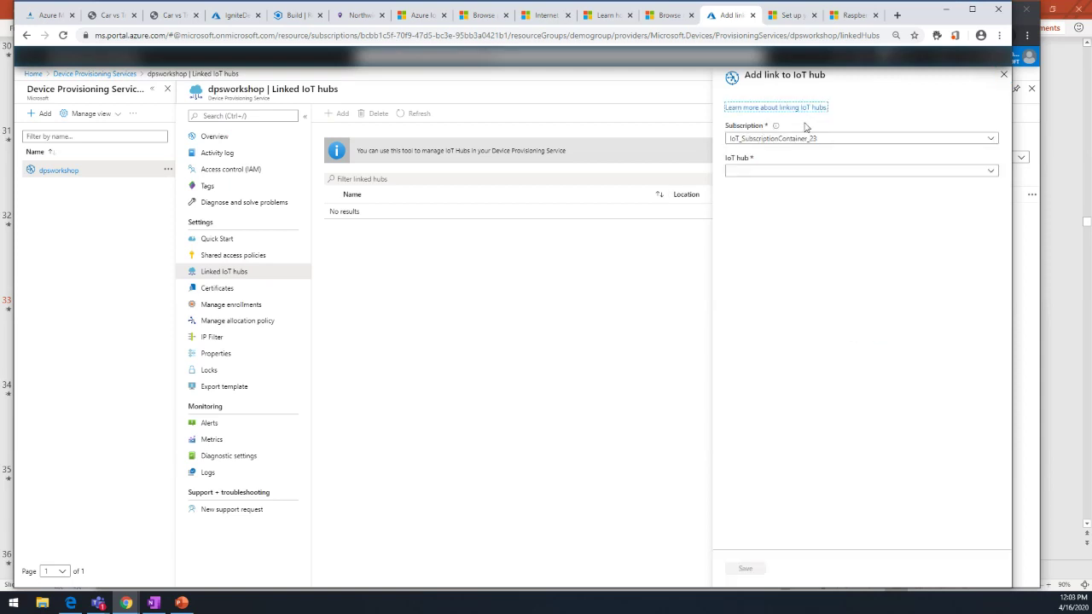
{"action": "left_click", "coordinate": [847, 174]}
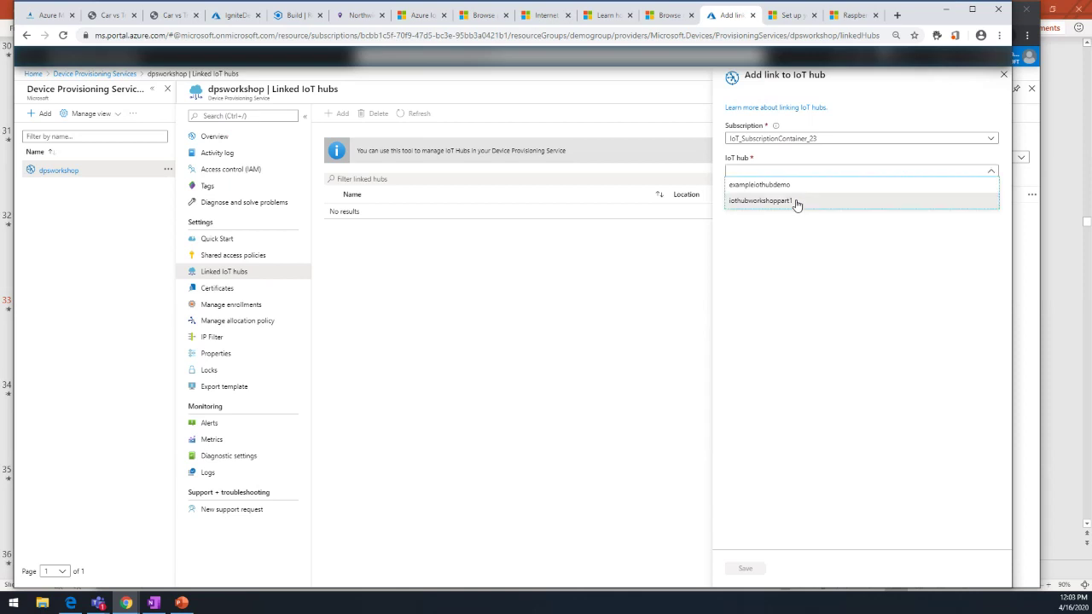
{"action": "left_click", "coordinate": [796, 203]}
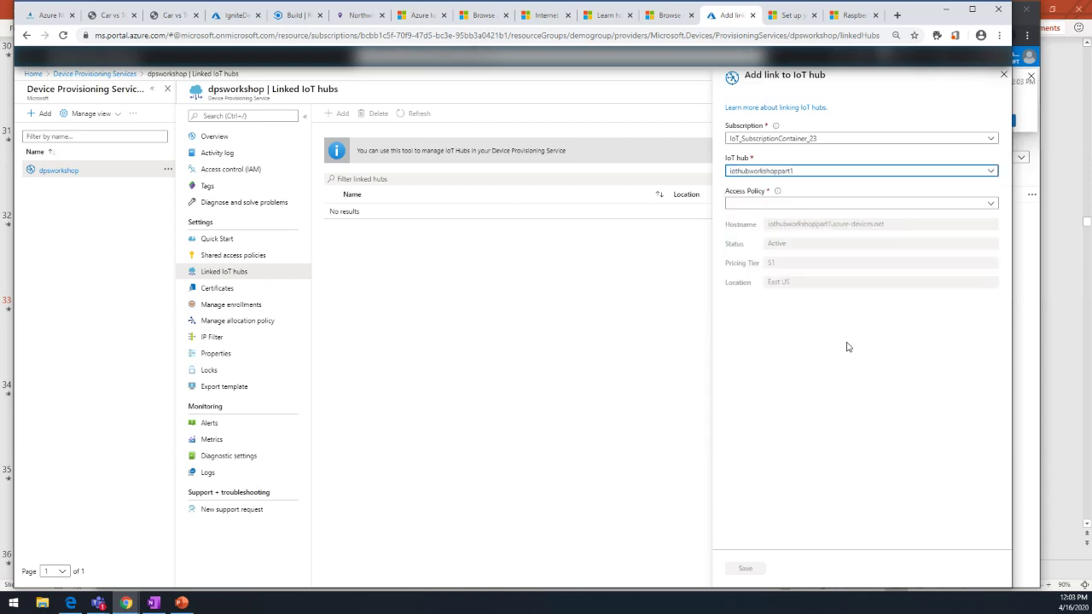
{"action": "left_click", "coordinate": [805, 206]}
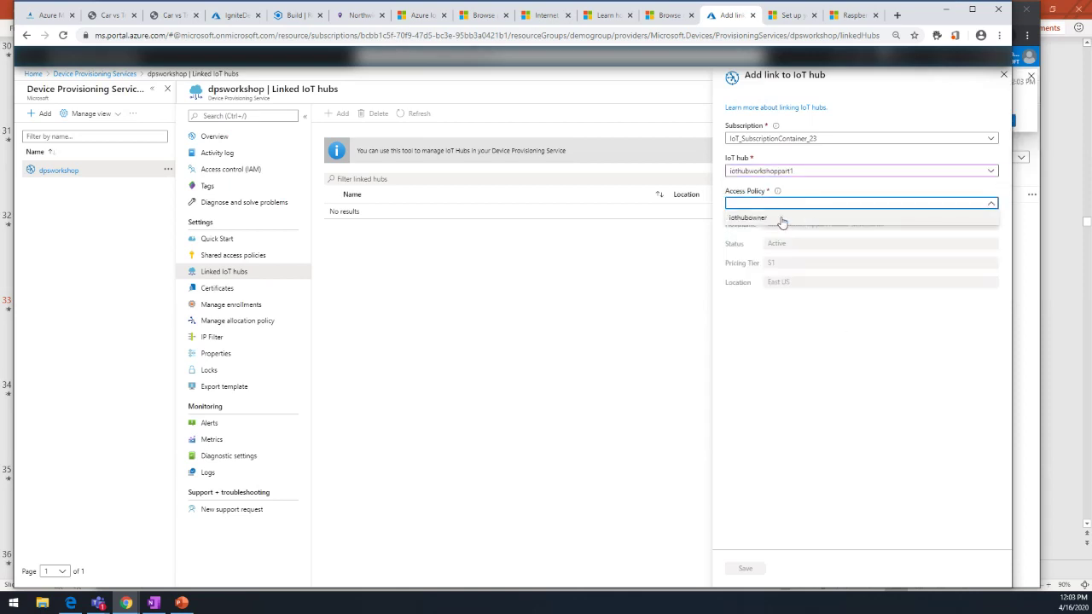
{"action": "left_click", "coordinate": [780, 218]}
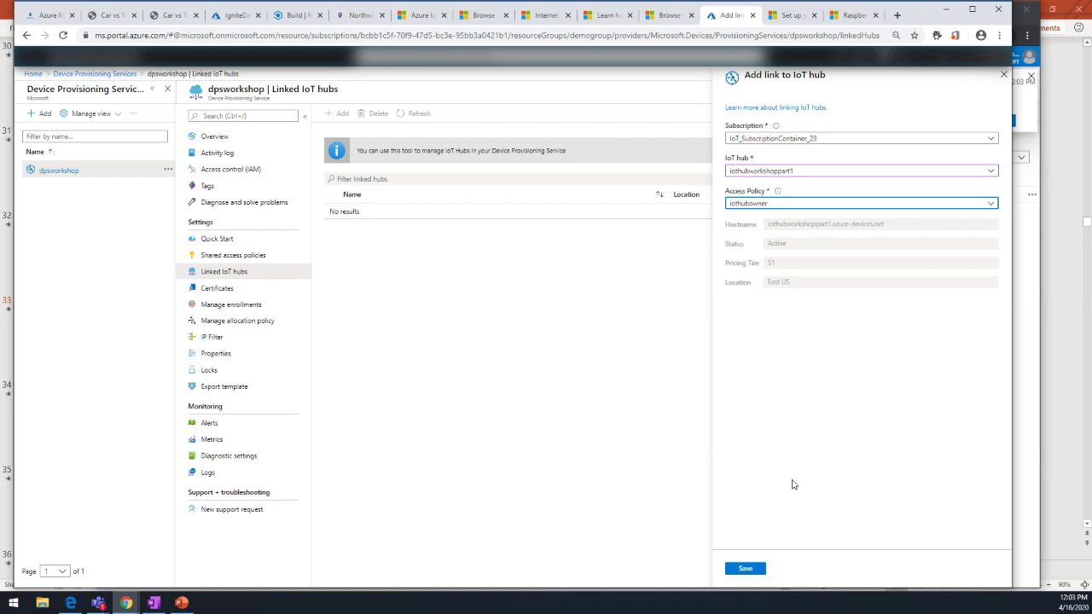
{"action": "left_click", "coordinate": [745, 570]}
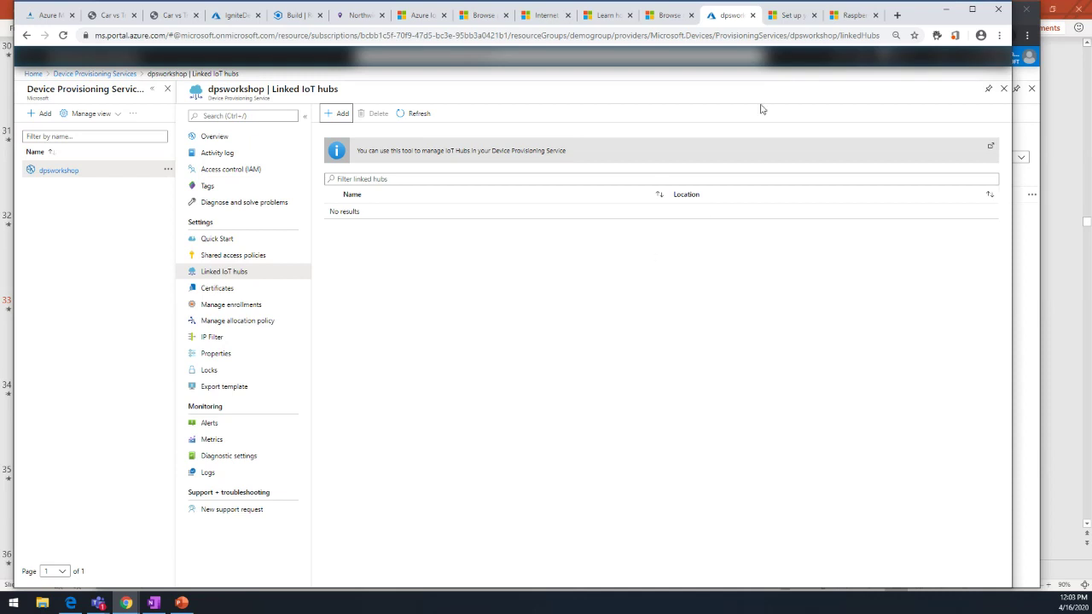
{"action": "left_click", "coordinate": [417, 116]}
{"action": "left_click", "coordinate": [417, 117]}
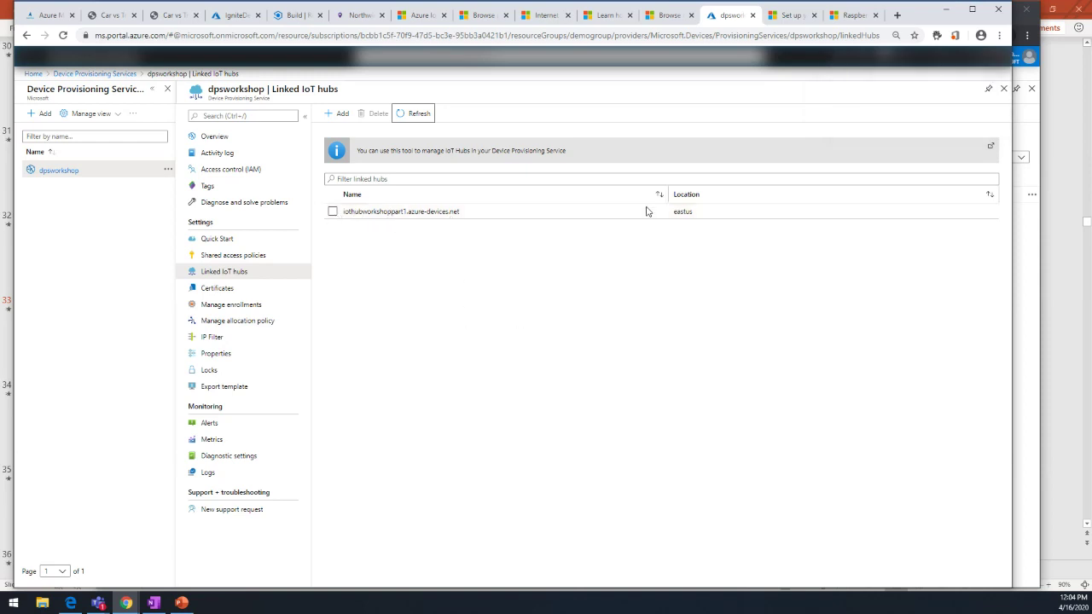
{"action": "left_click", "coordinate": [575, 357]}
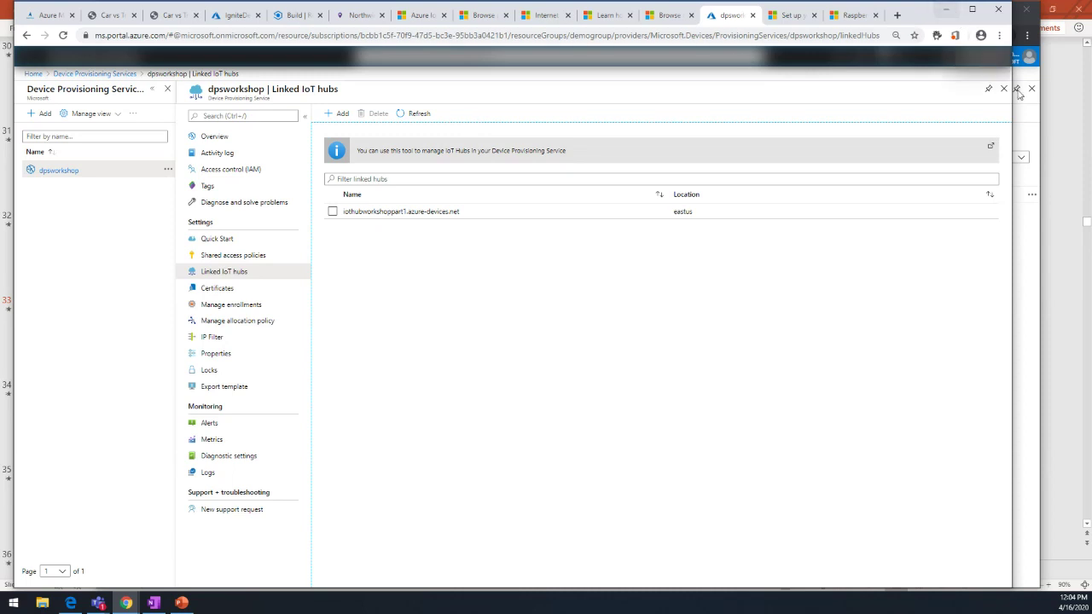
Bring up the Microsoft Learn module "Learn how to manage IoT devices as an IT admin" at its overview in the browser.
{"action": "left_click", "coordinate": [1058, 103]}
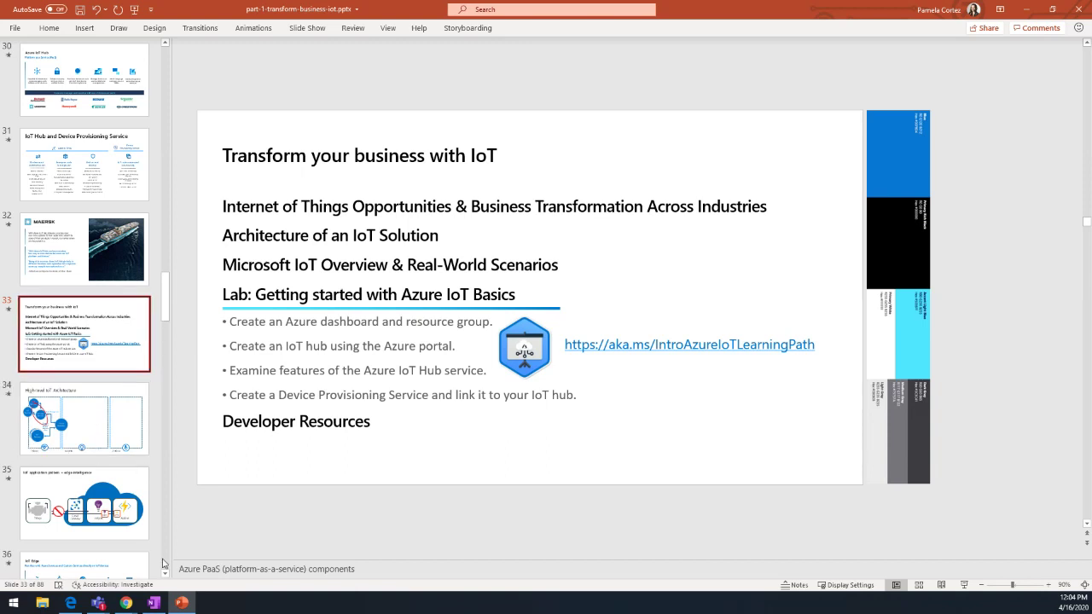
{"action": "mouse_move", "coordinate": [133, 603]}
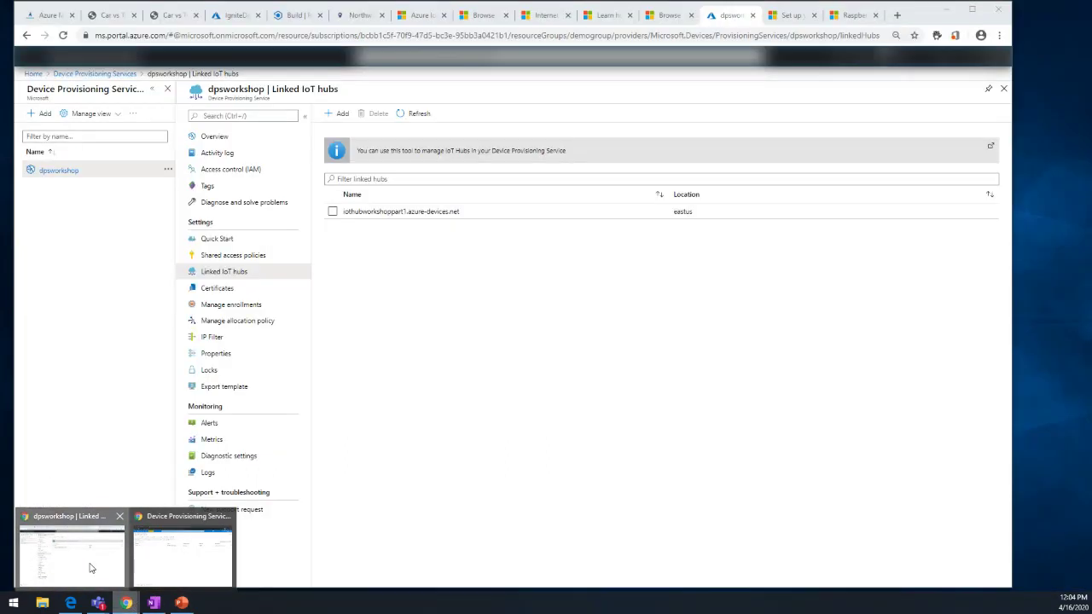
{"action": "left_click", "coordinate": [89, 567]}
{"action": "left_click", "coordinate": [605, 17]}
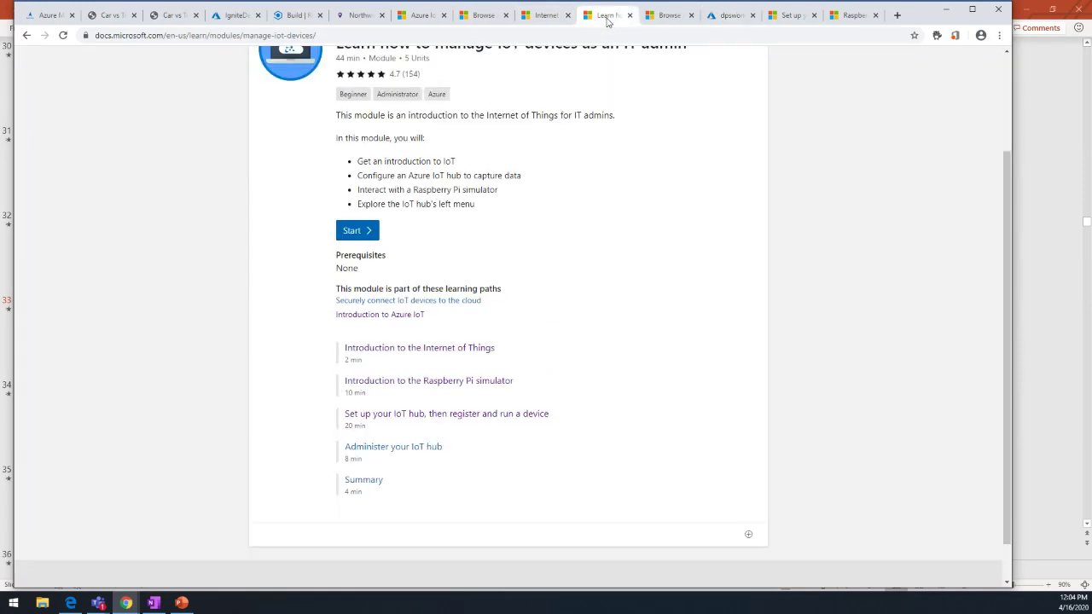
{"action": "left_click", "coordinate": [543, 17]}
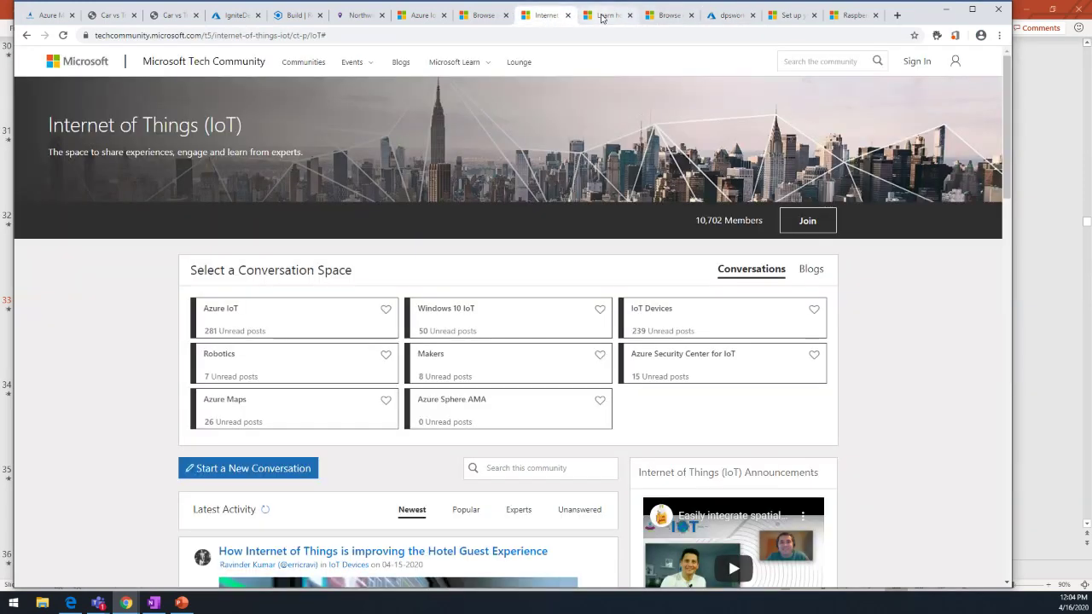
{"action": "left_click", "coordinate": [606, 15]}
{"action": "scroll", "coordinate": [668, 161], "scroll_direction": "up", "scroll_amount": 2}
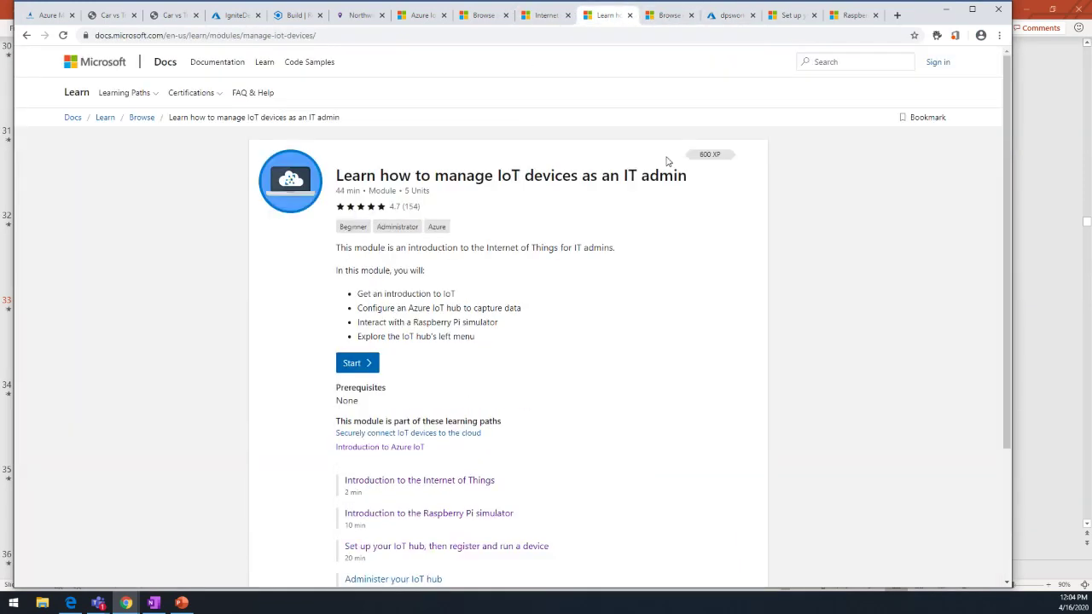
Return to the Introduction to Azure IoT learning path and review its overview and list of modules.
{"action": "left_click", "coordinate": [26, 35]}
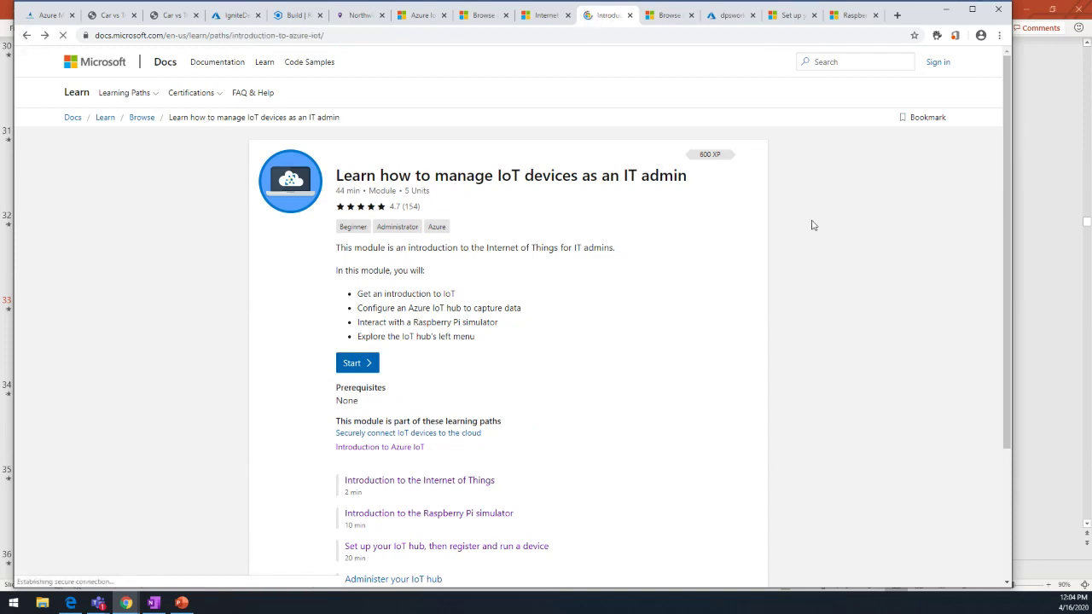
{"action": "scroll", "coordinate": [862, 263], "scroll_direction": "up", "scroll_amount": 4}
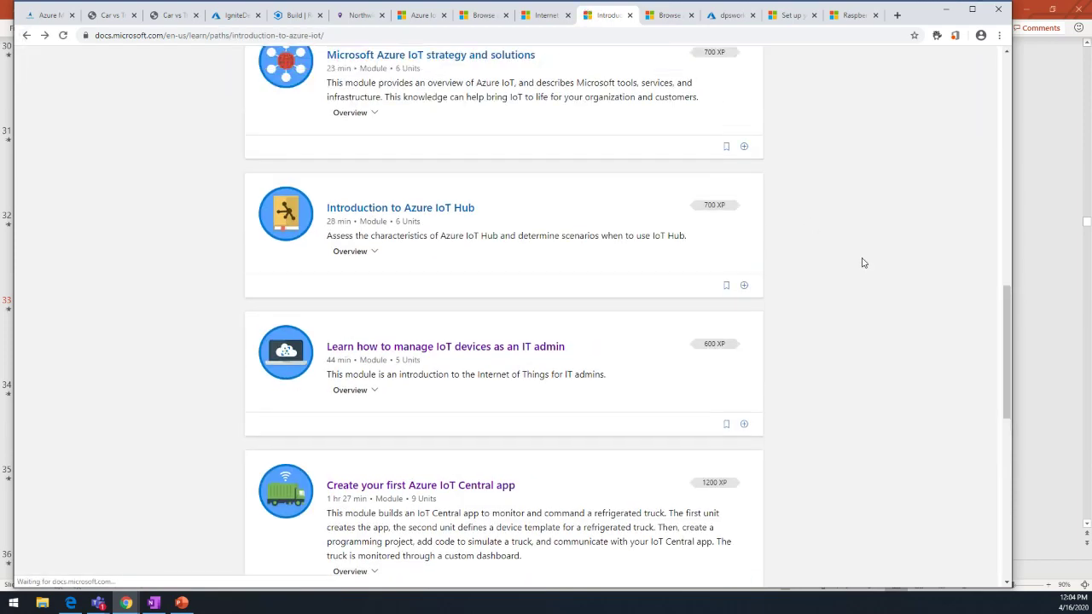
{"action": "scroll", "coordinate": [861, 263], "scroll_direction": "up", "scroll_amount": 6}
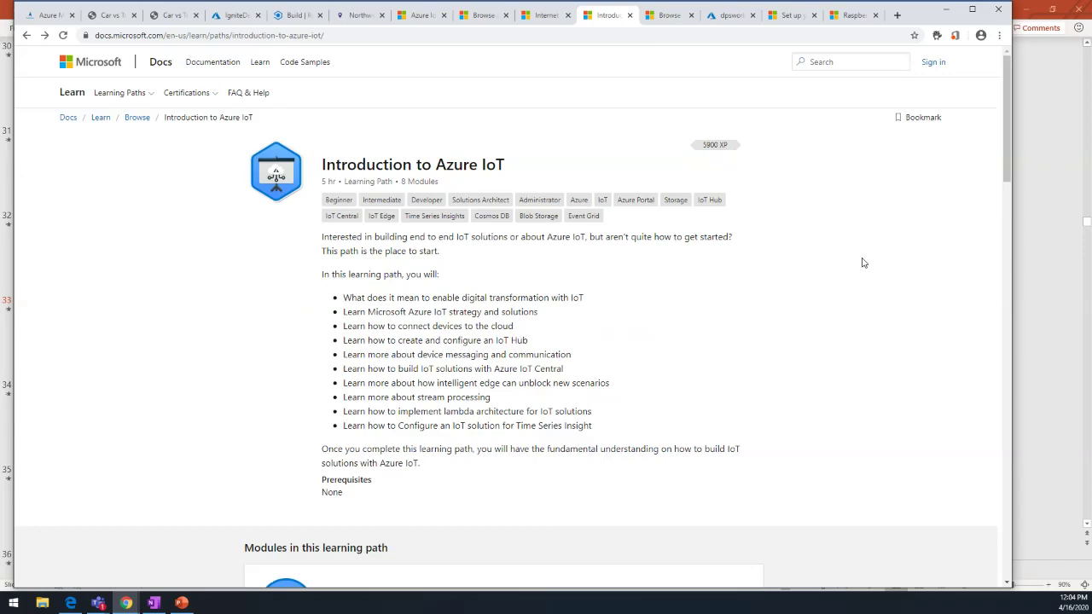
{"action": "scroll", "coordinate": [861, 263], "scroll_direction": "down", "scroll_amount": 6}
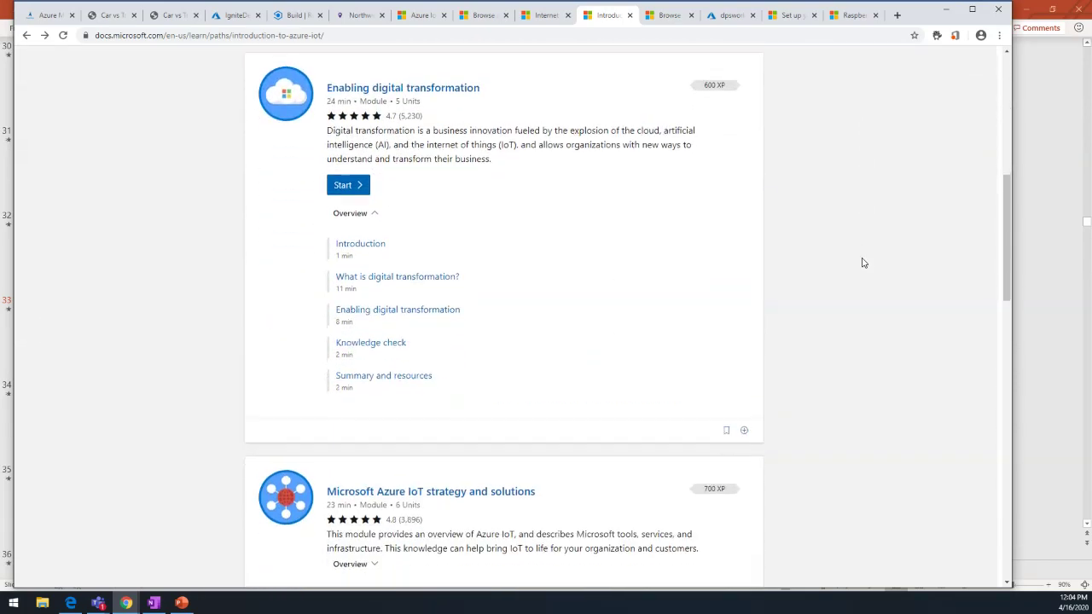
{"action": "scroll", "coordinate": [862, 263], "scroll_direction": "down", "scroll_amount": 4}
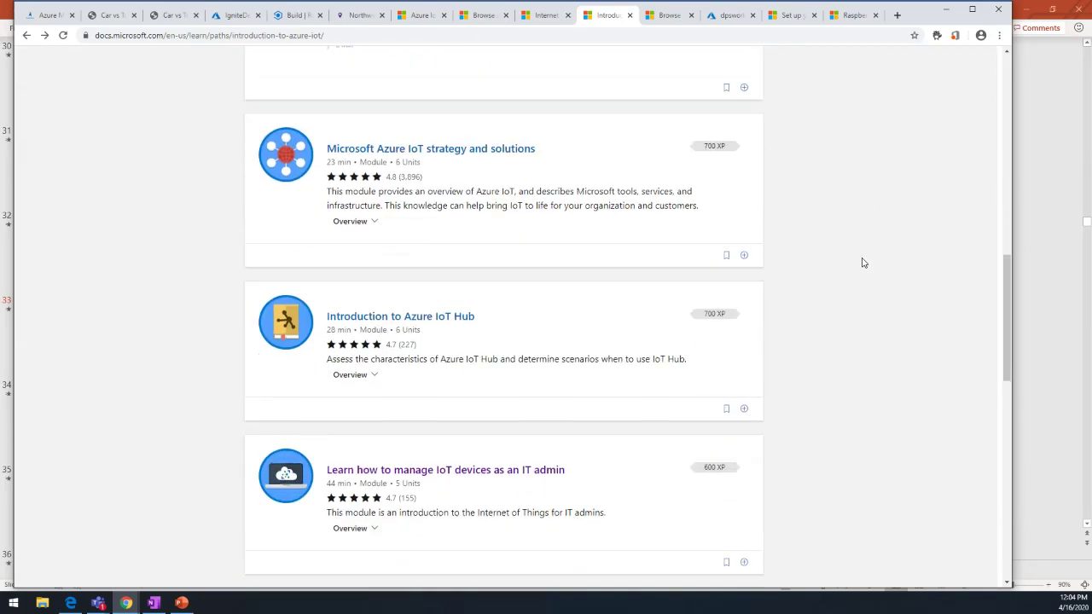
{"action": "scroll", "coordinate": [862, 263], "scroll_direction": "down", "scroll_amount": 1}
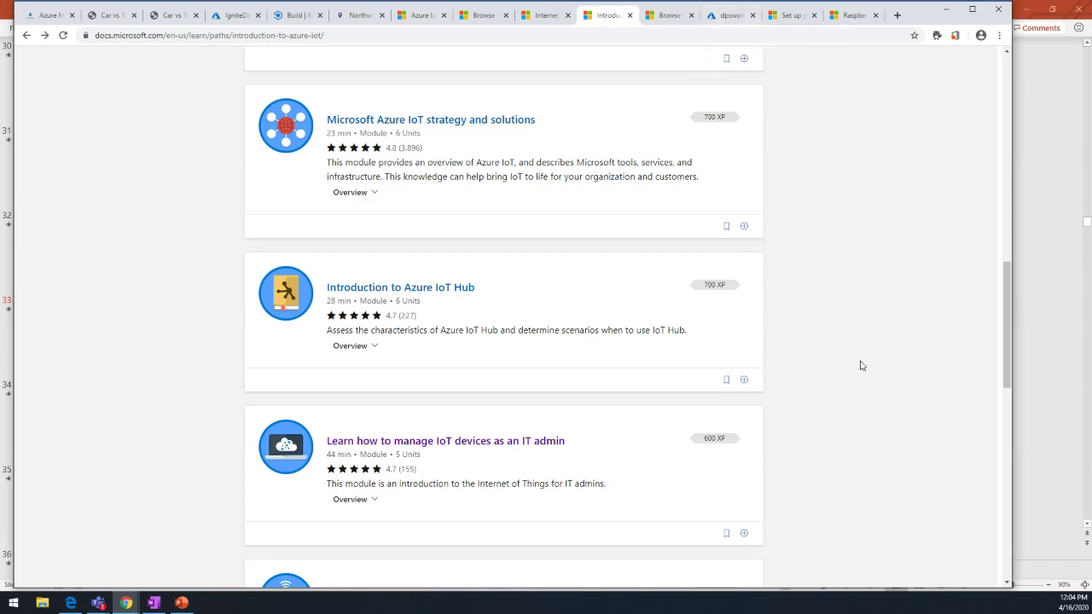
Open the module "Learn how to manage IoT devices as an IT admin" and go through its units to "Set up your IoT hub, then register and run a device".
{"action": "left_click", "coordinate": [522, 443]}
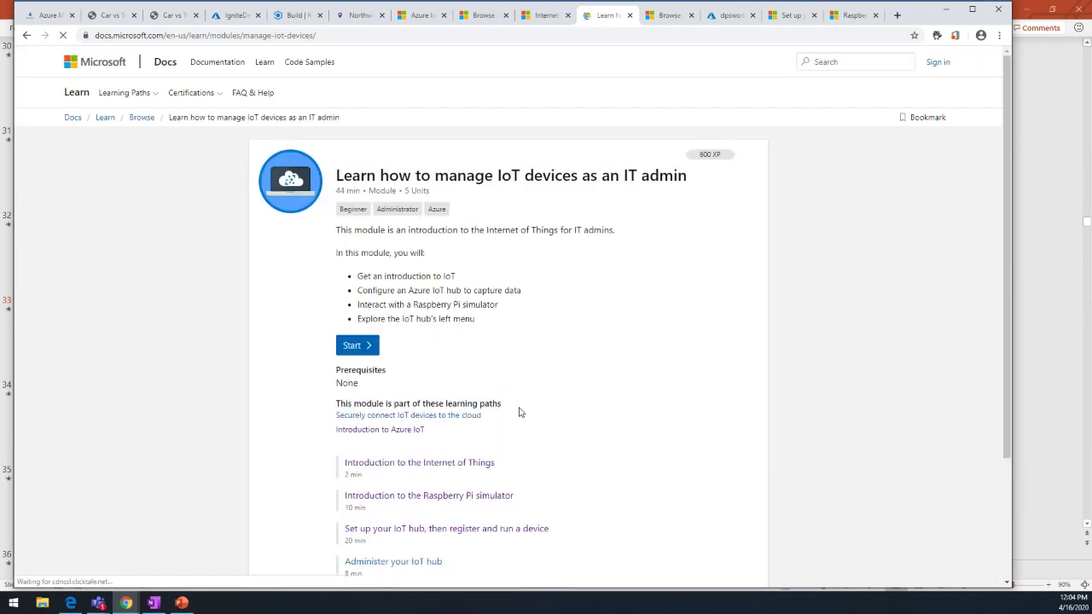
{"action": "left_click", "coordinate": [415, 514]}
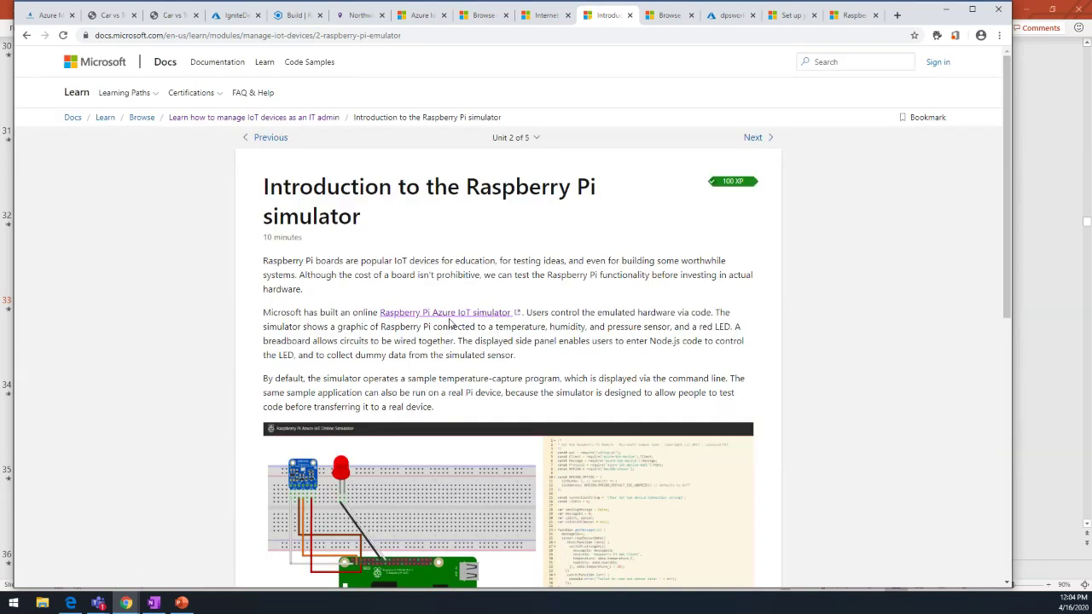
{"action": "left_click", "coordinate": [271, 138]}
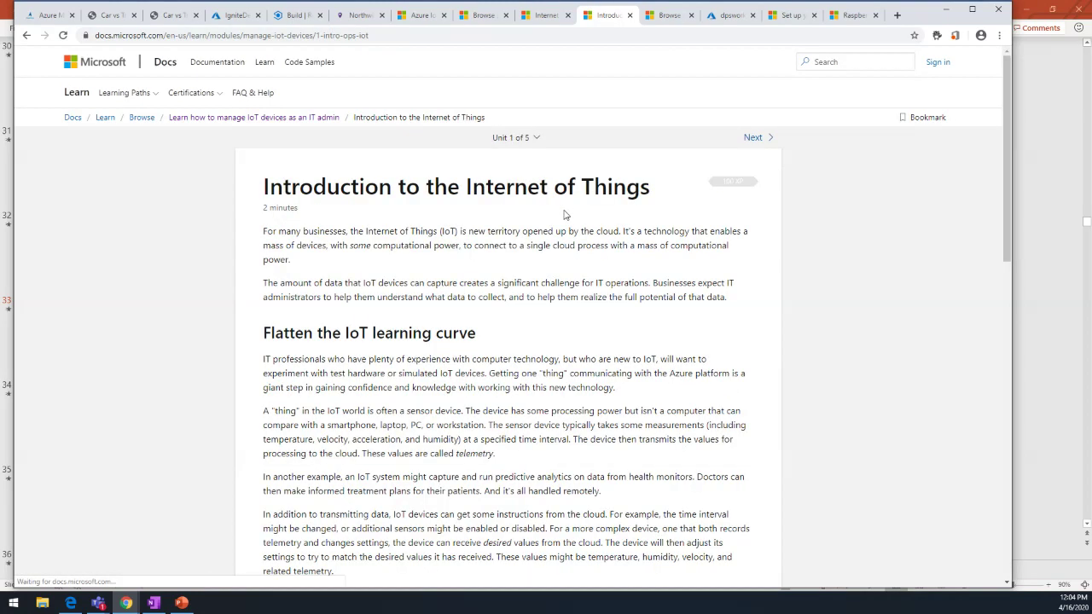
{"action": "left_click", "coordinate": [744, 140]}
{"action": "left_click", "coordinate": [744, 143]}
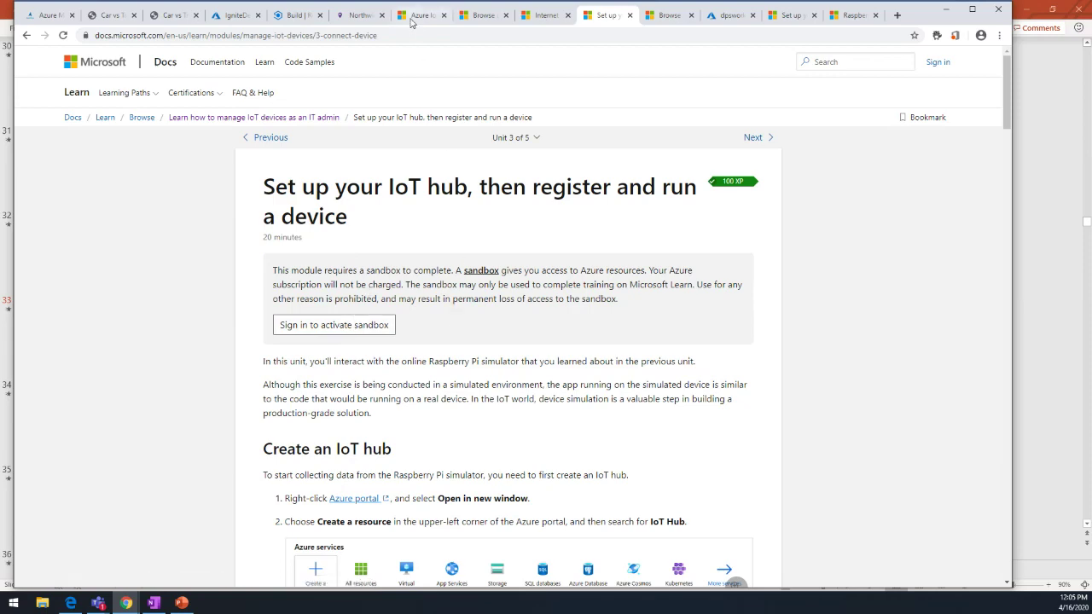
Switch to the PowerPoint presentation and open slide 34, "High-level IoT Architecture".
{"action": "left_click", "coordinate": [1046, 212]}
{"action": "left_click", "coordinate": [118, 416]}
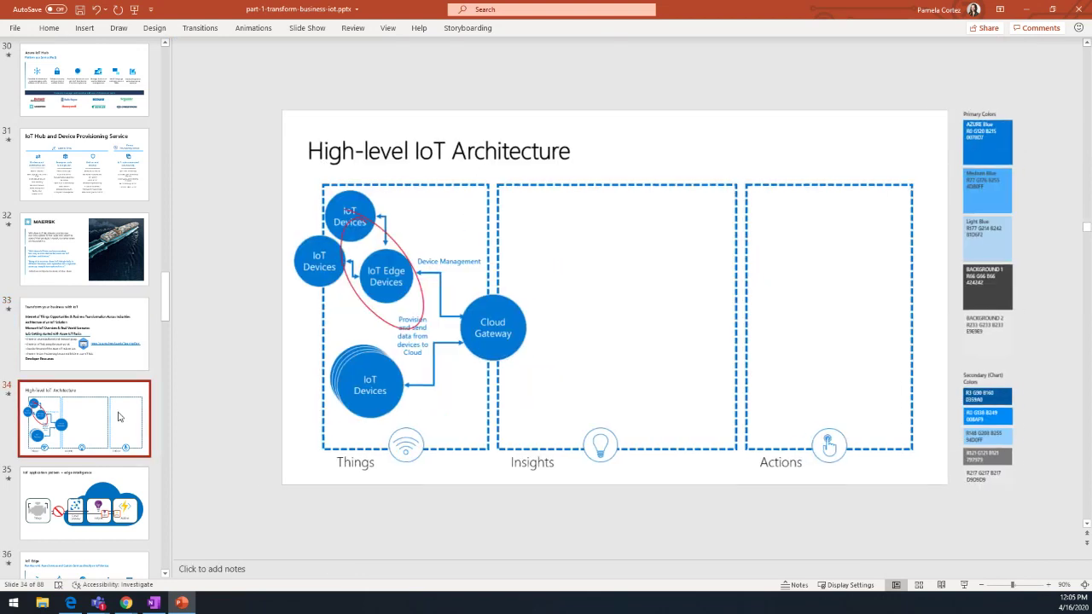